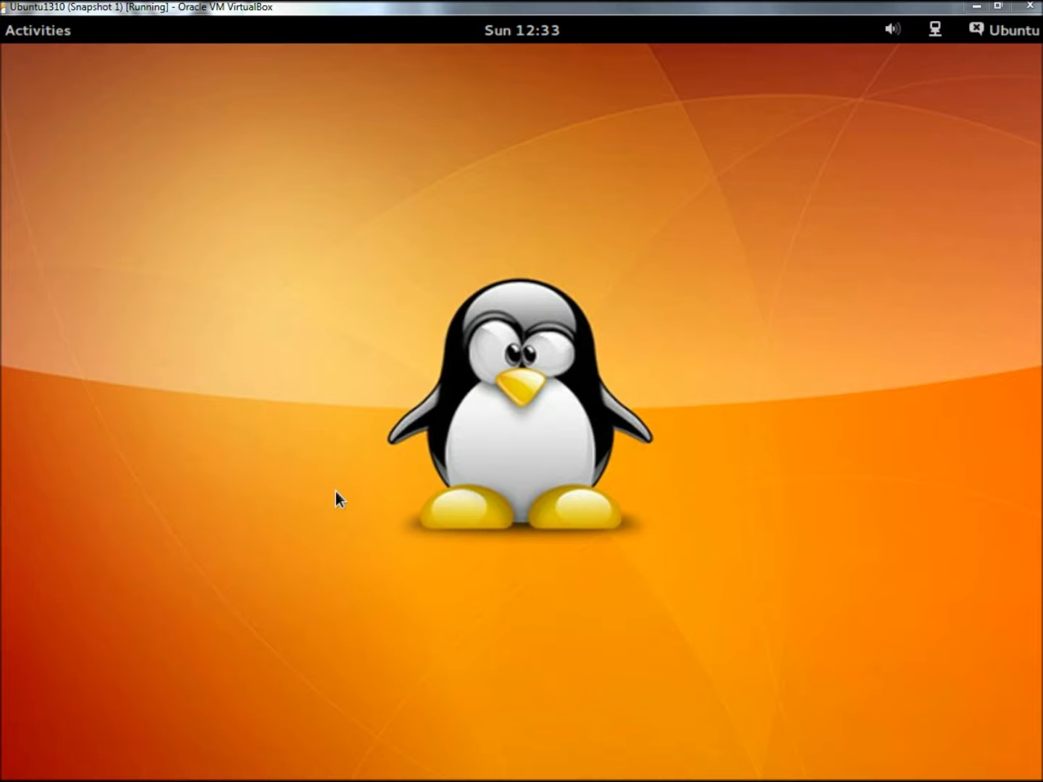
Step: Open User Accounts from the desktop's Settings and unlock it with the administrator password
{"action": "right_click", "coordinate": [369, 233]}
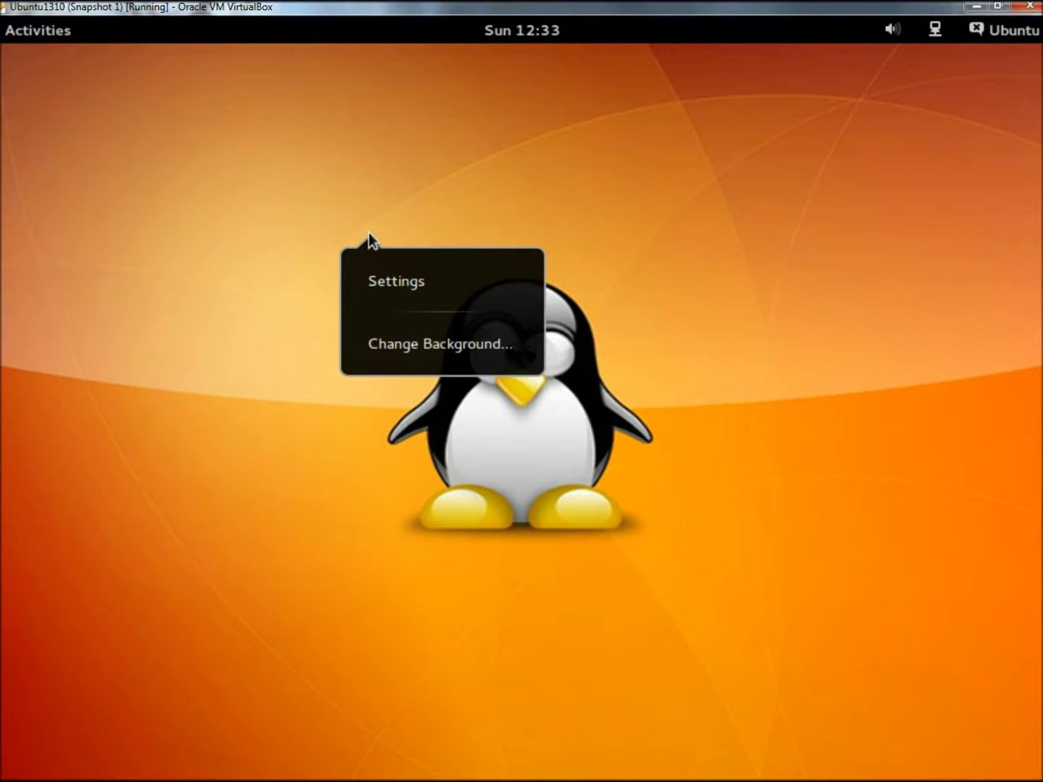
{"action": "left_click", "coordinate": [414, 284]}
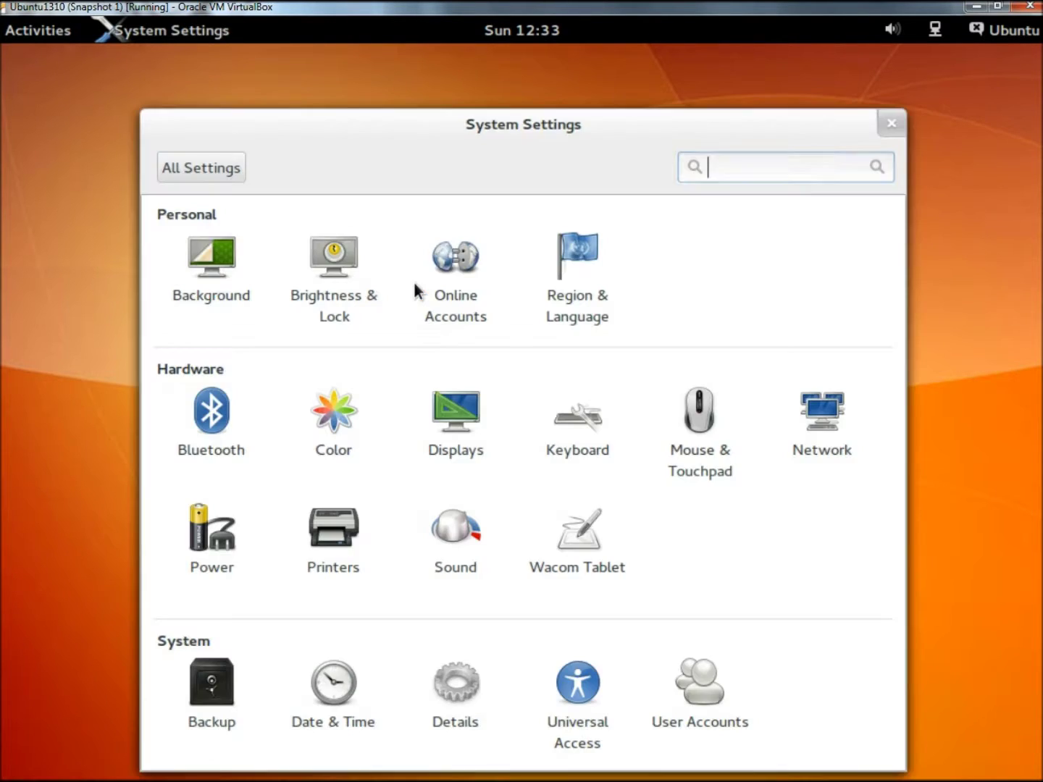
{"action": "left_click", "coordinate": [702, 691]}
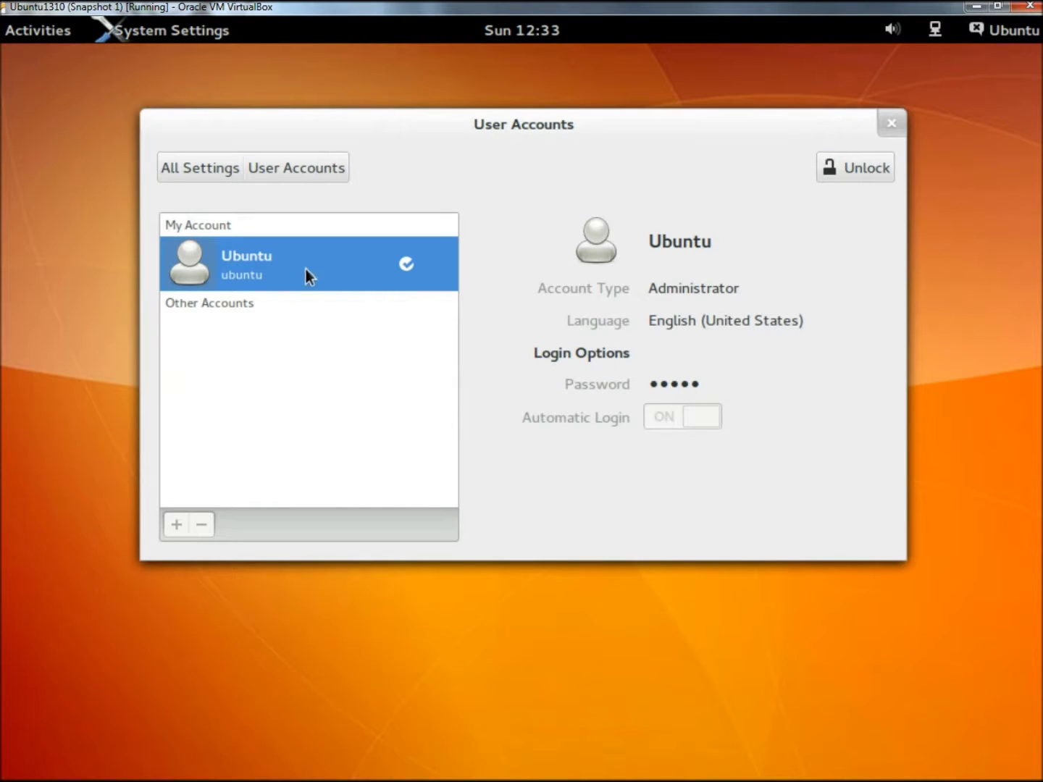
{"action": "left_click", "coordinate": [859, 170]}
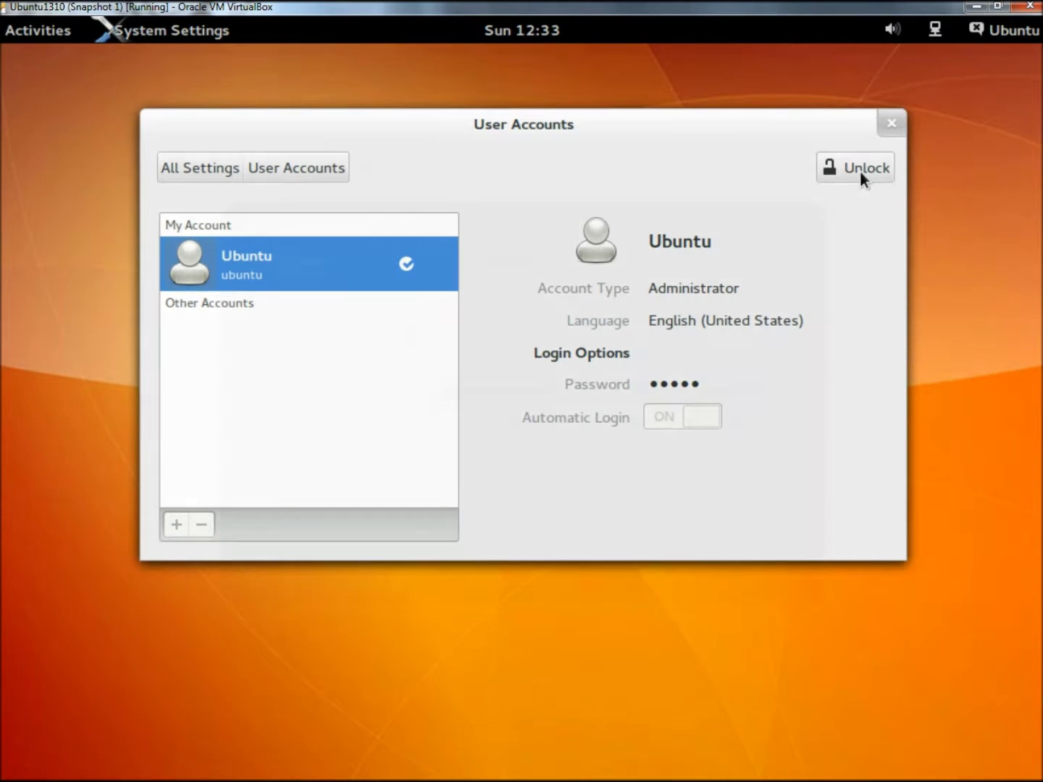
{"action": "type", "text": "********"}
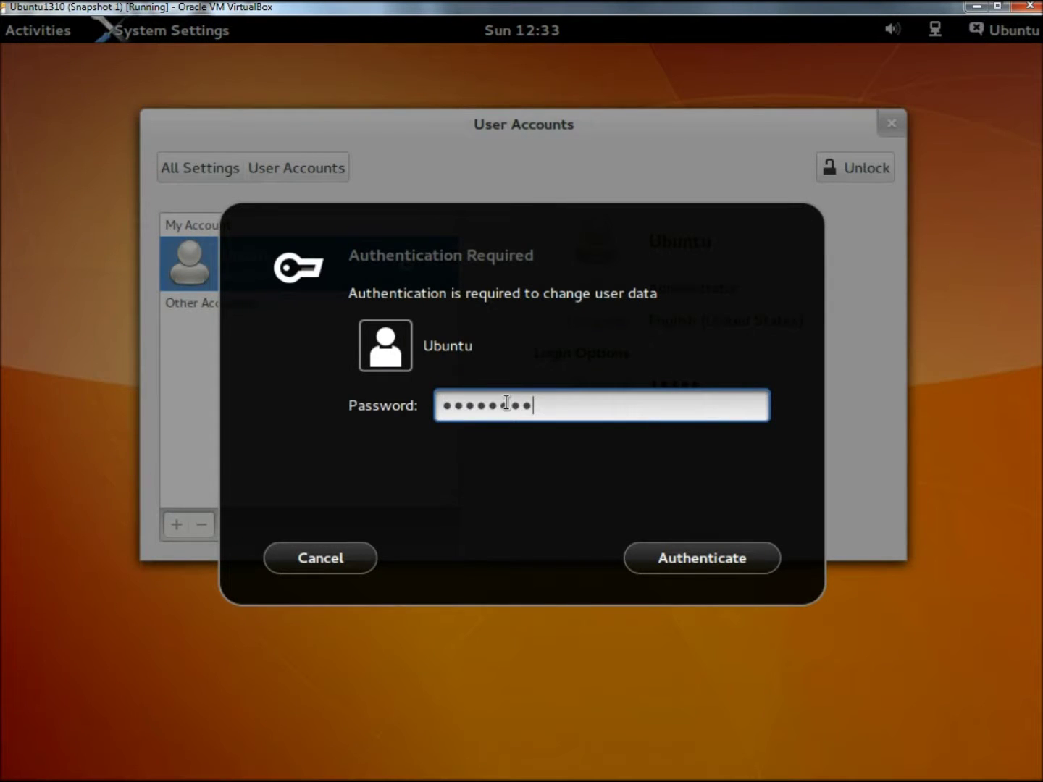
{"action": "key", "text": "Return"}
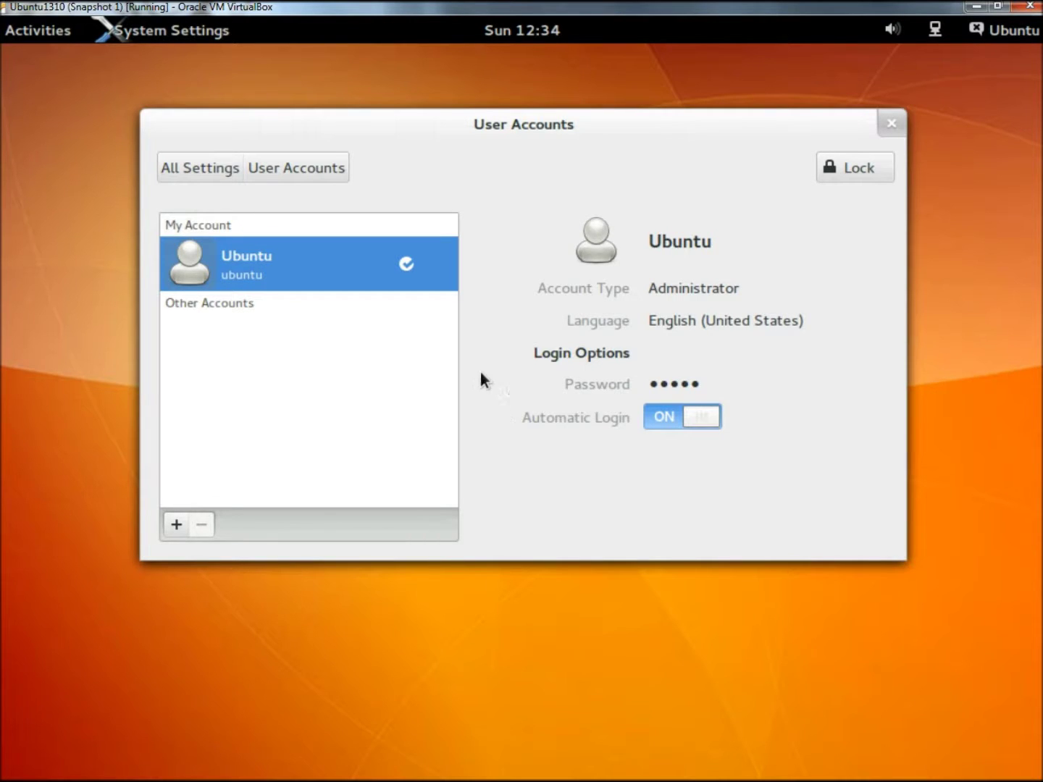
Step: Add a Standard user account with the full name 'learningtocompute'
{"action": "left_click", "coordinate": [177, 525]}
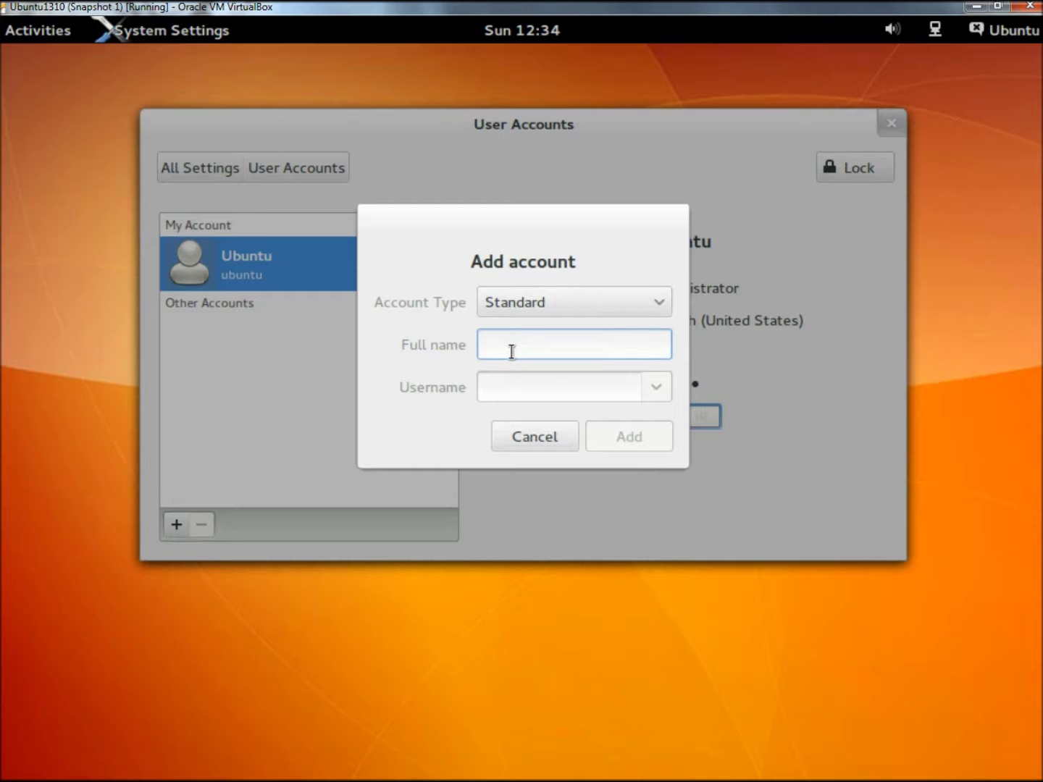
{"action": "type", "text": "lea"}
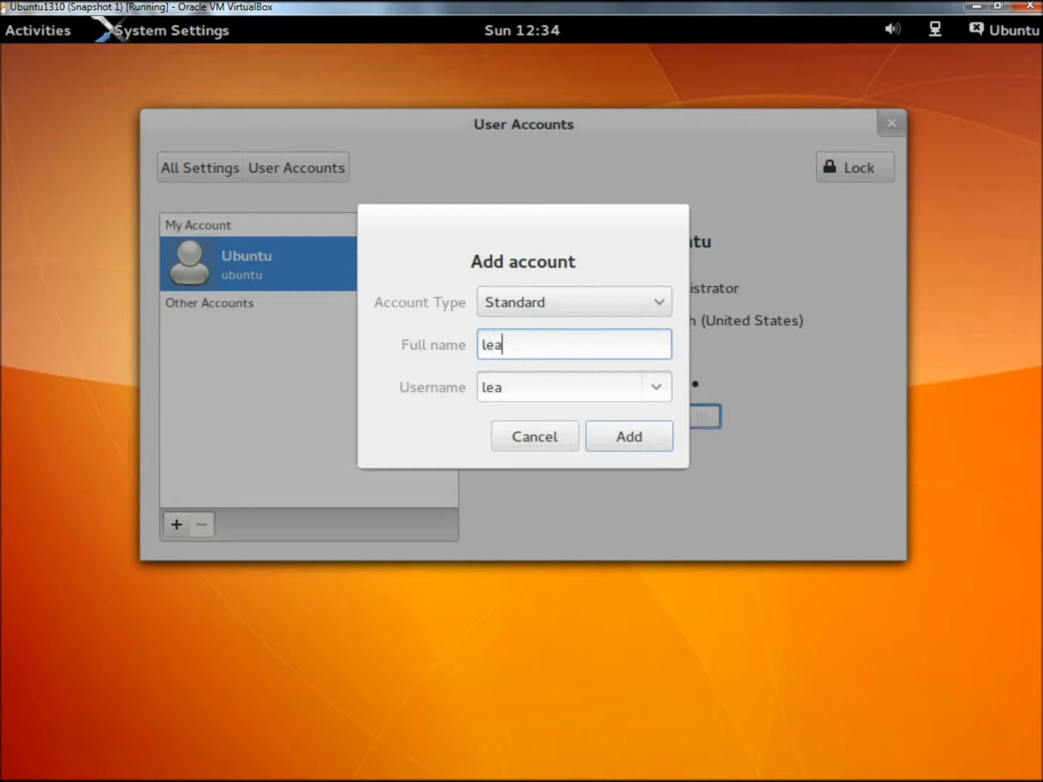
{"action": "type", "text": "rningtocompute"}
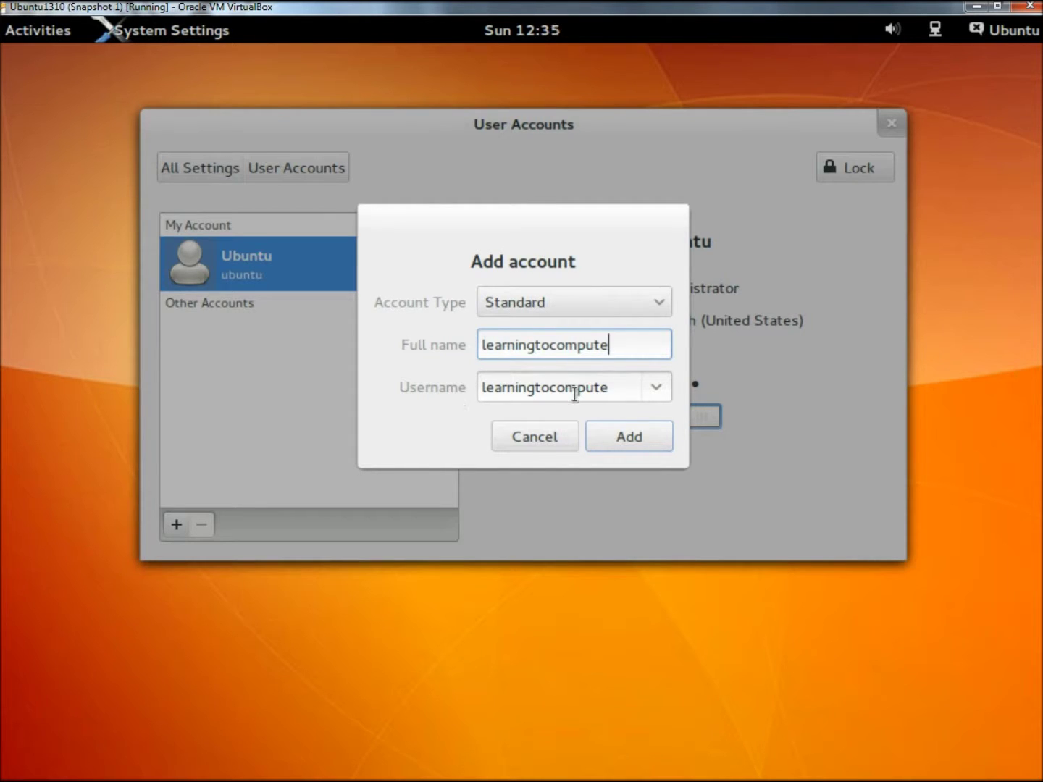
{"action": "left_click", "coordinate": [643, 444]}
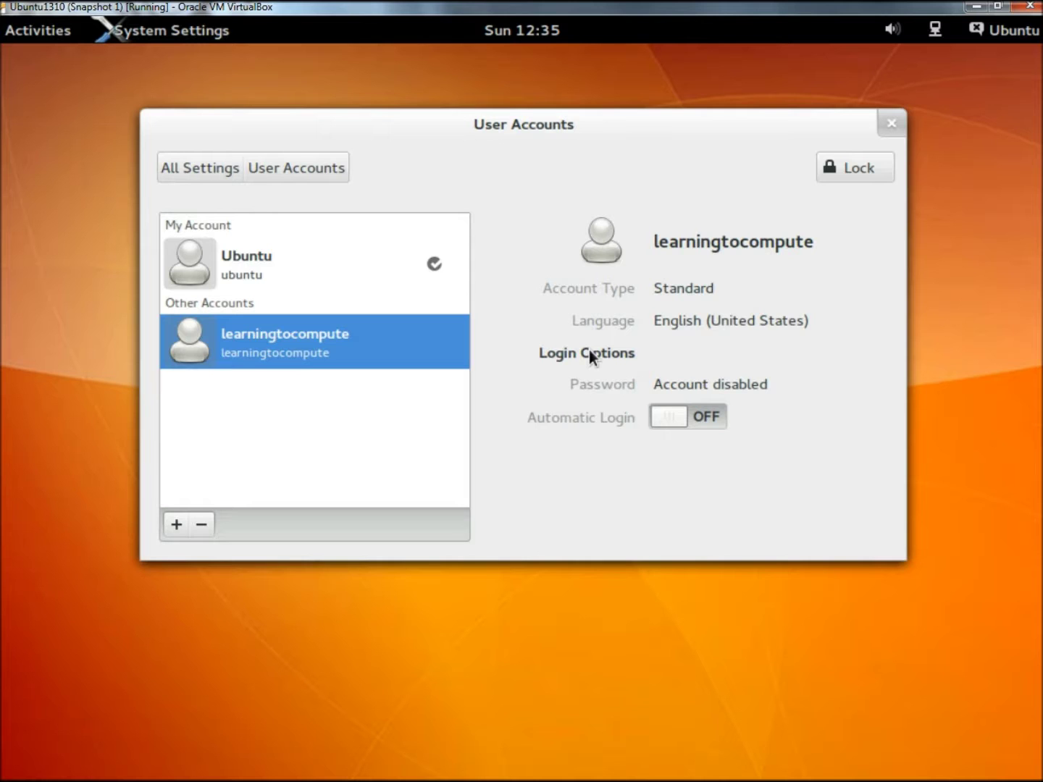
Step: Set a new password for the learningtocompute account, entering it twice
{"action": "left_click", "coordinate": [734, 388]}
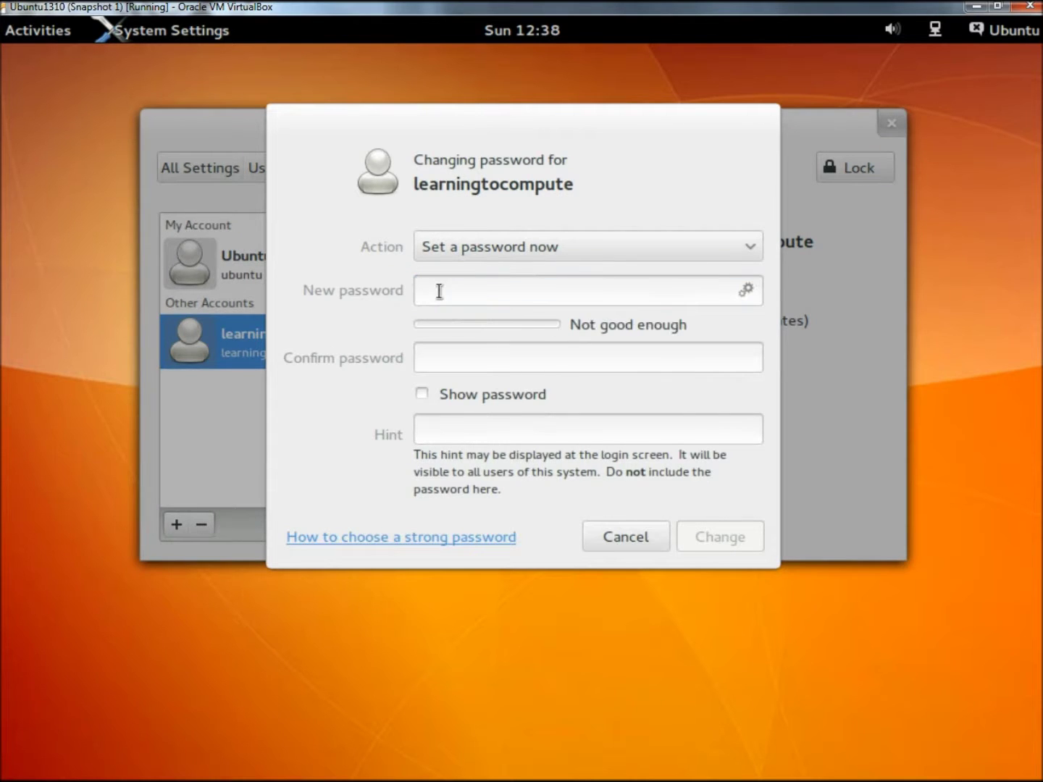
{"action": "left_click", "coordinate": [439, 291]}
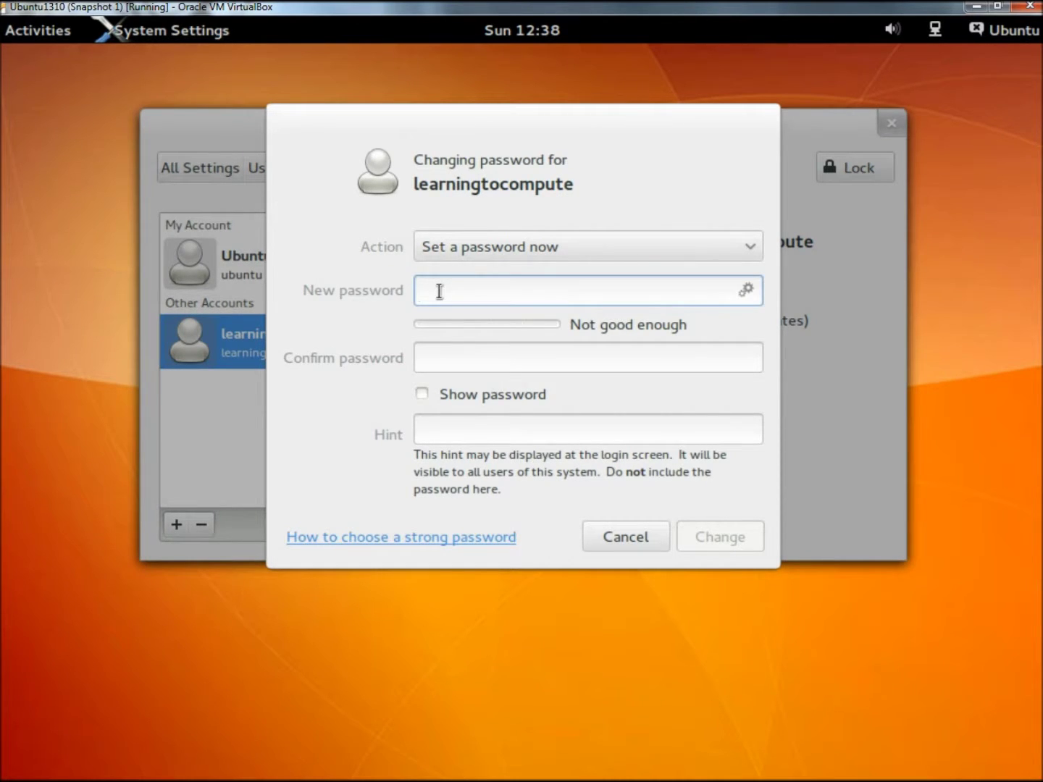
{"action": "type", "text": "••••••••••"}
{"action": "key", "text": "Tab"}
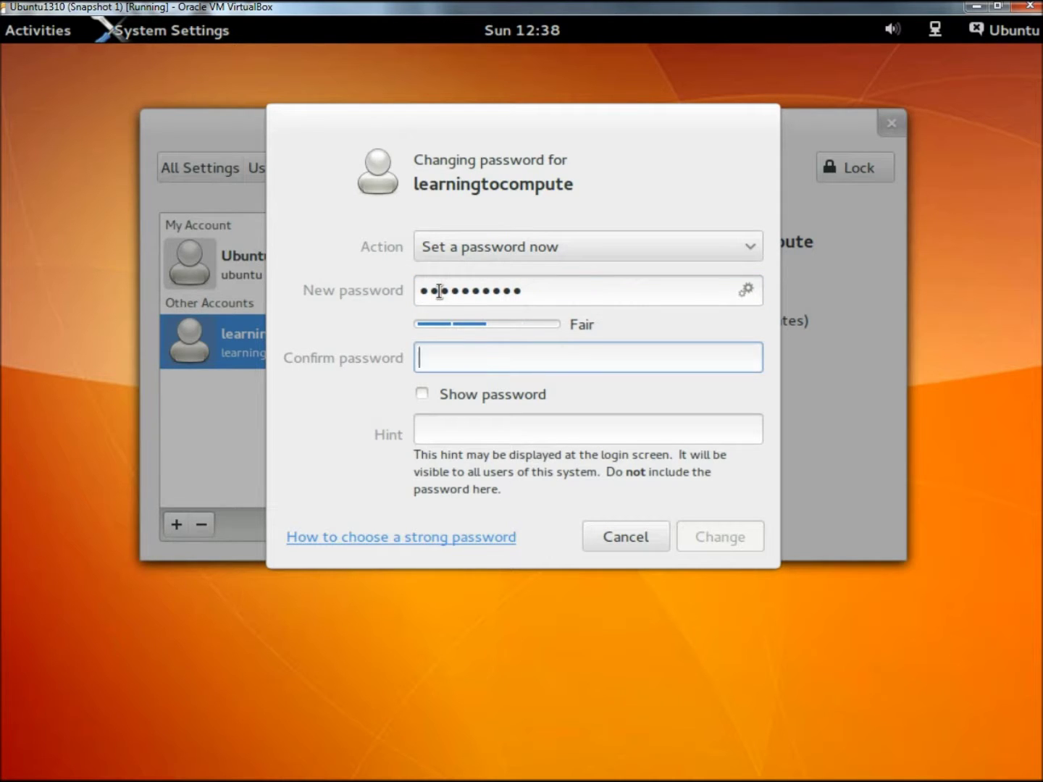
{"action": "type", "text": "••••••••••"}
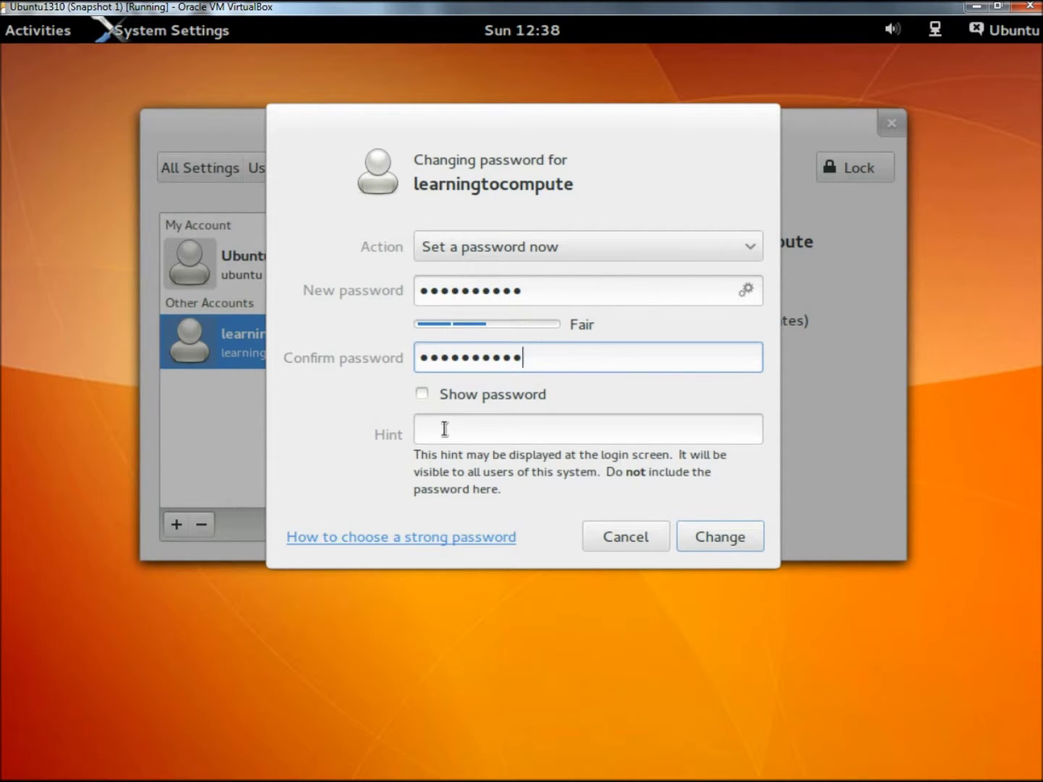
{"action": "left_click", "coordinate": [716, 536]}
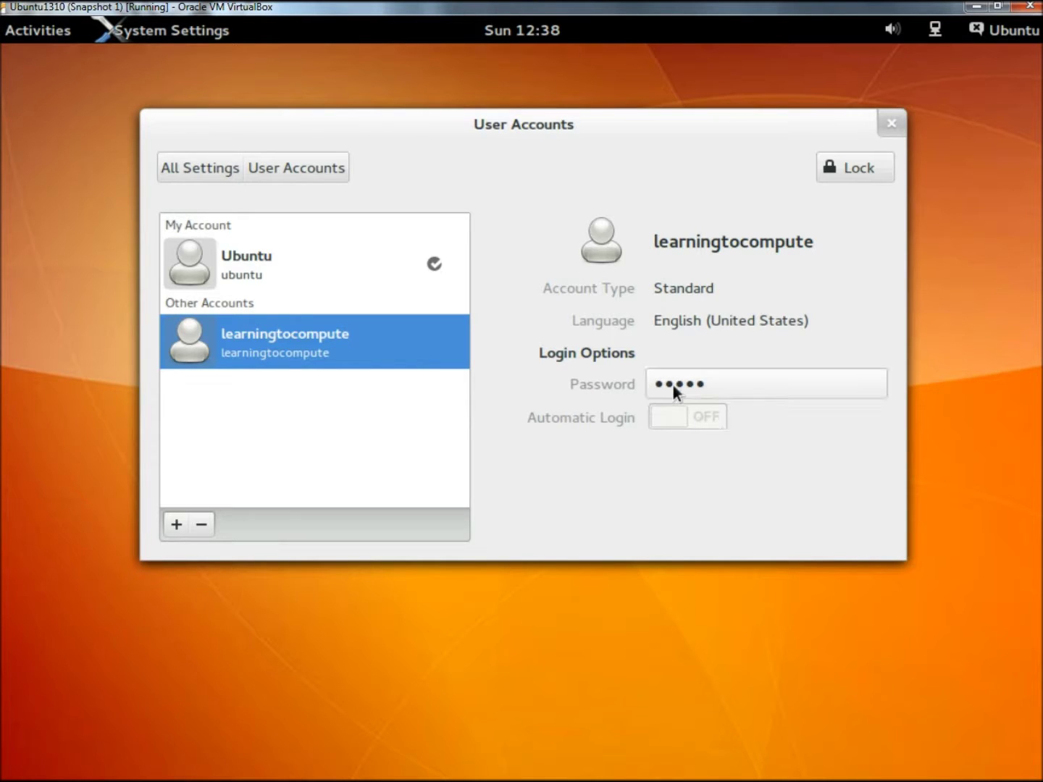
Step: Lock and close User Accounts, then switch user and sign in as learningtocompute
{"action": "left_click", "coordinate": [836, 164]}
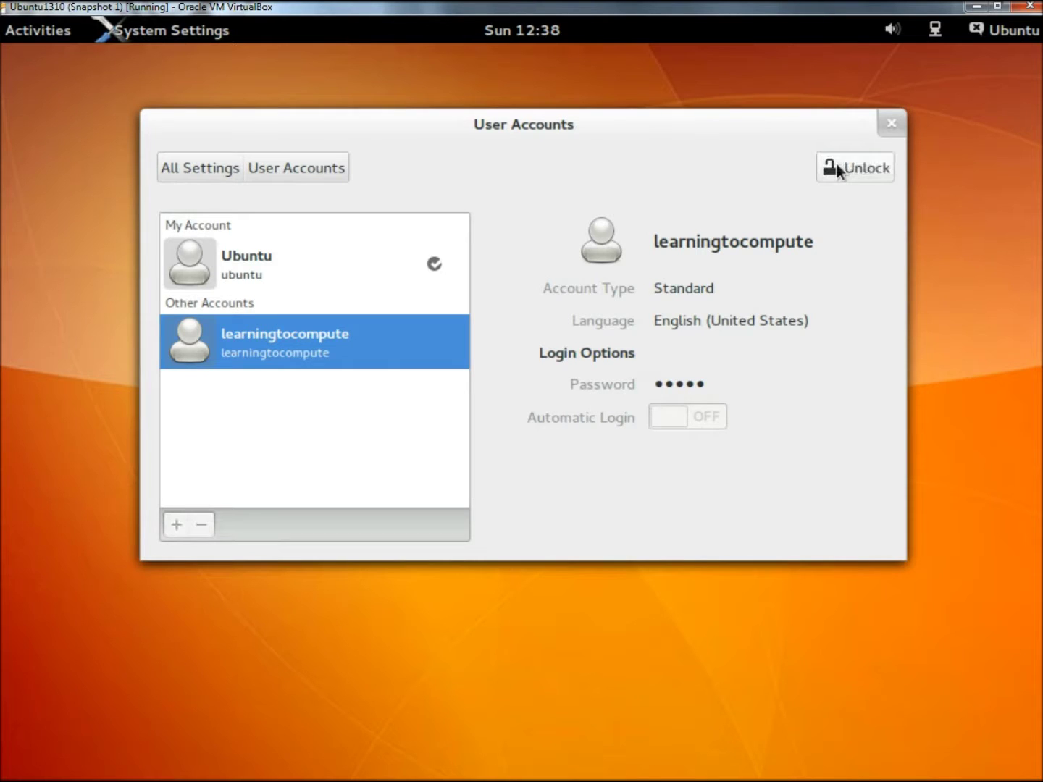
{"action": "left_click", "coordinate": [890, 125]}
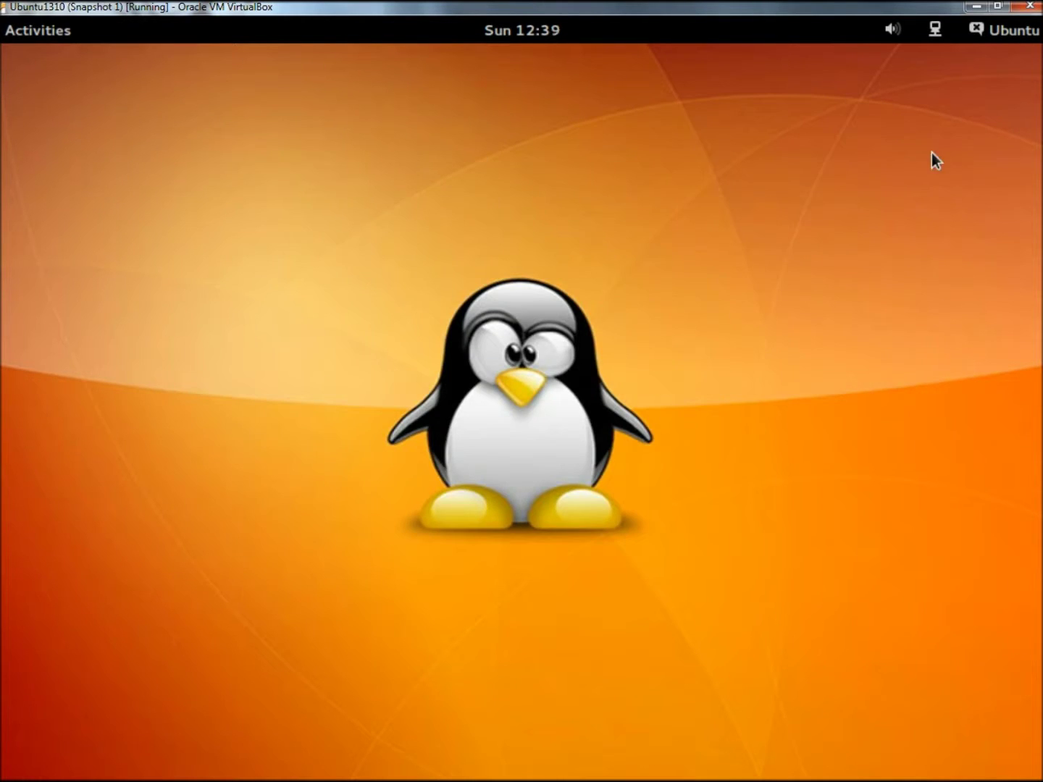
{"action": "left_click", "coordinate": [1012, 33]}
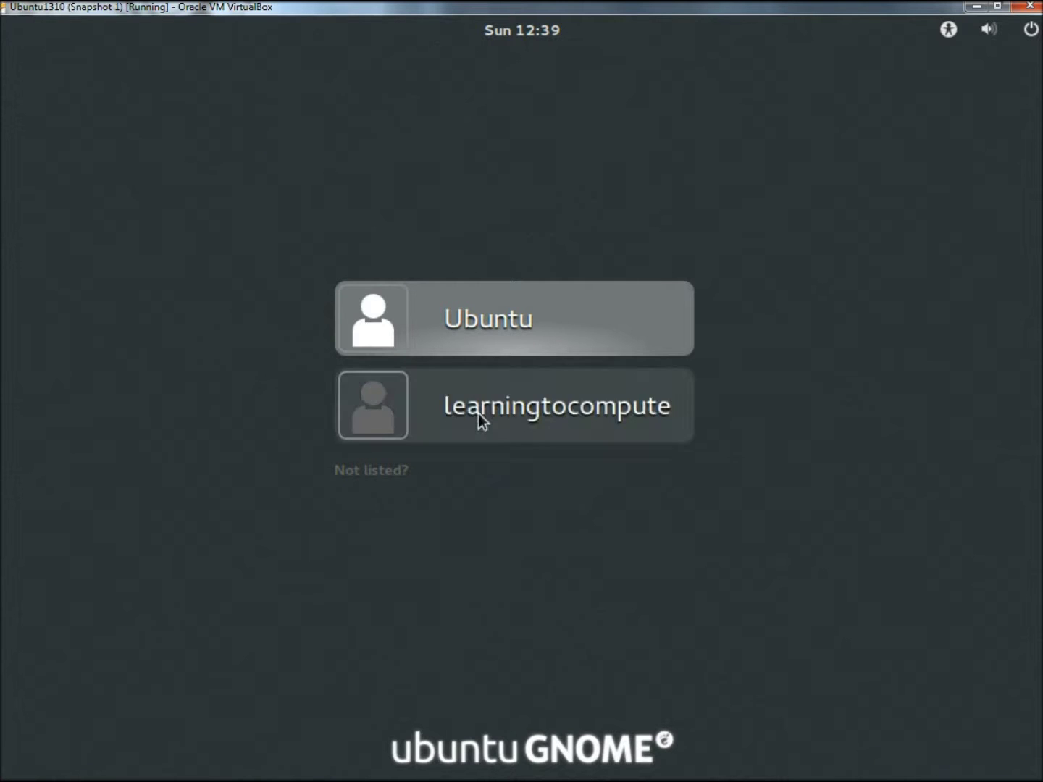
{"action": "left_click", "coordinate": [478, 414]}
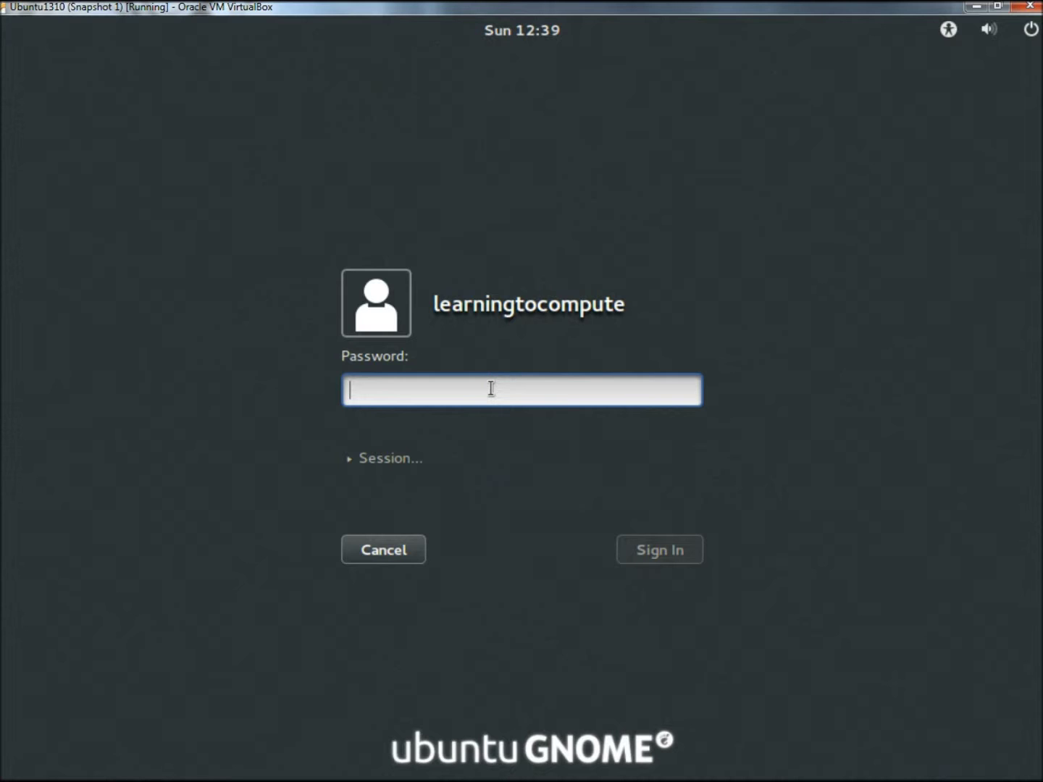
{"action": "type", "text": "**********"}
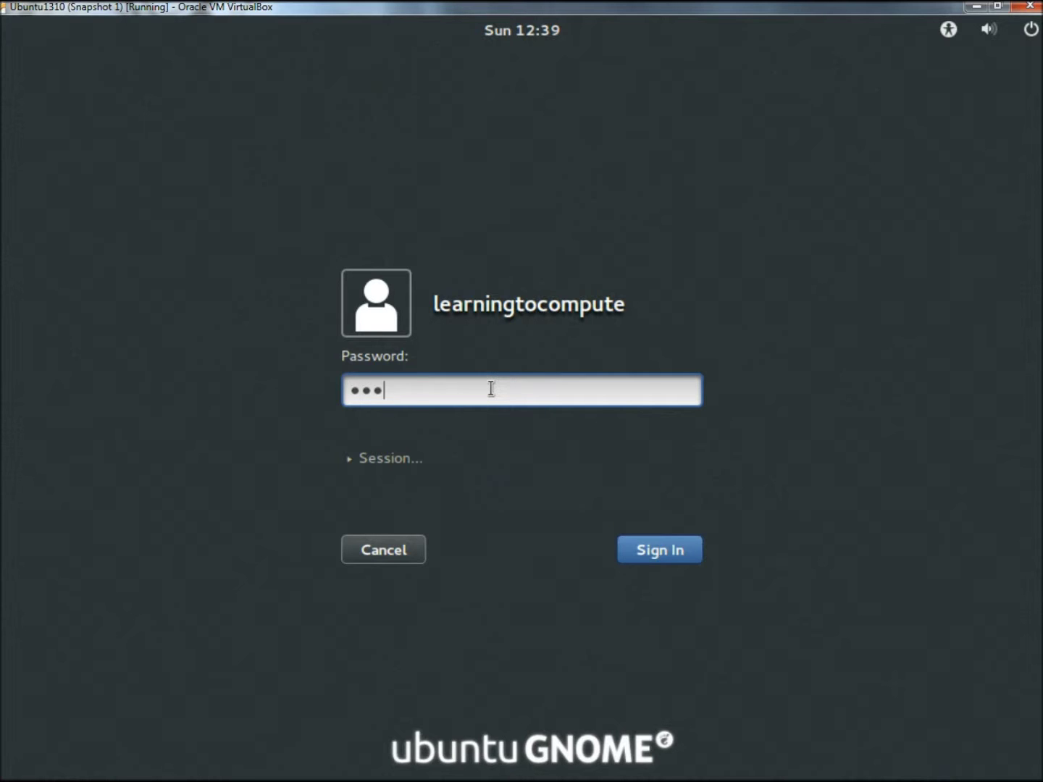
{"action": "key", "text": "Return"}
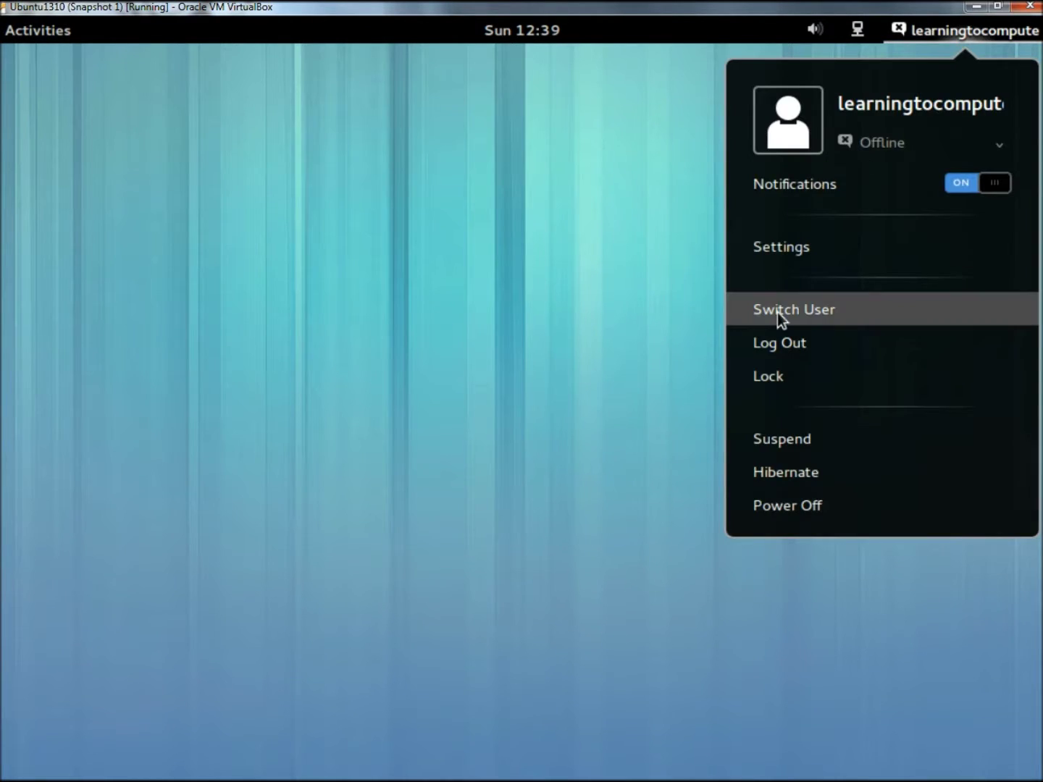
{"action": "left_click", "coordinate": [777, 313]}
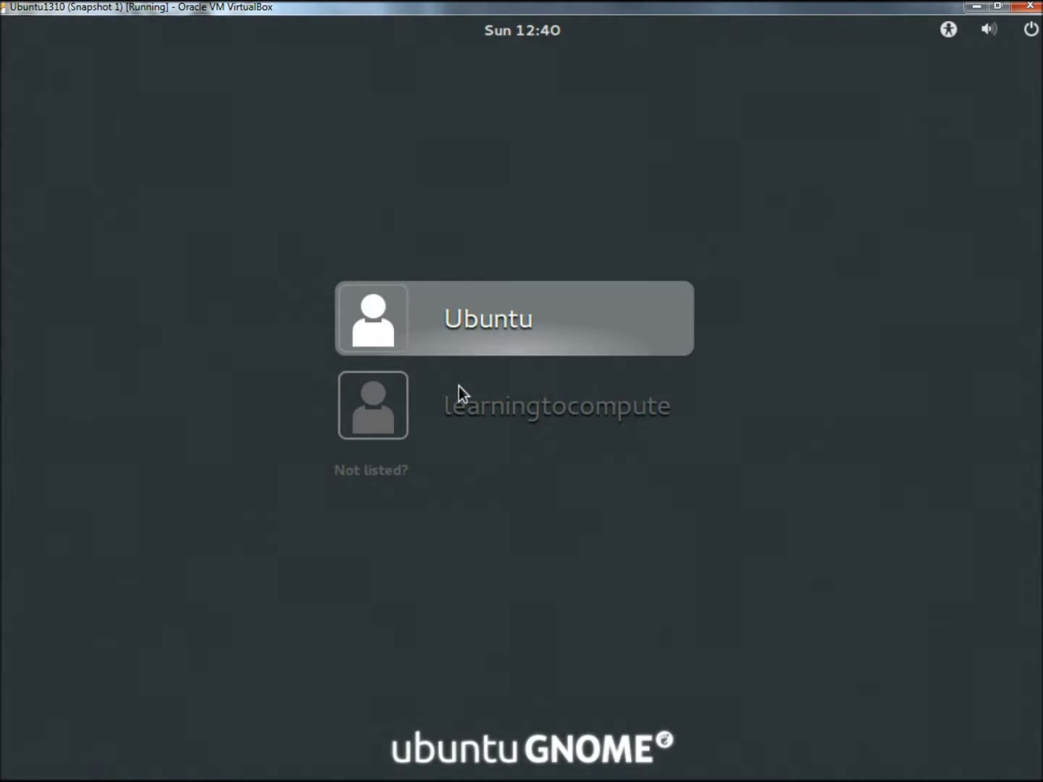
Step: Sign back in to the Ubuntu account with its password
{"action": "left_click", "coordinate": [514, 312]}
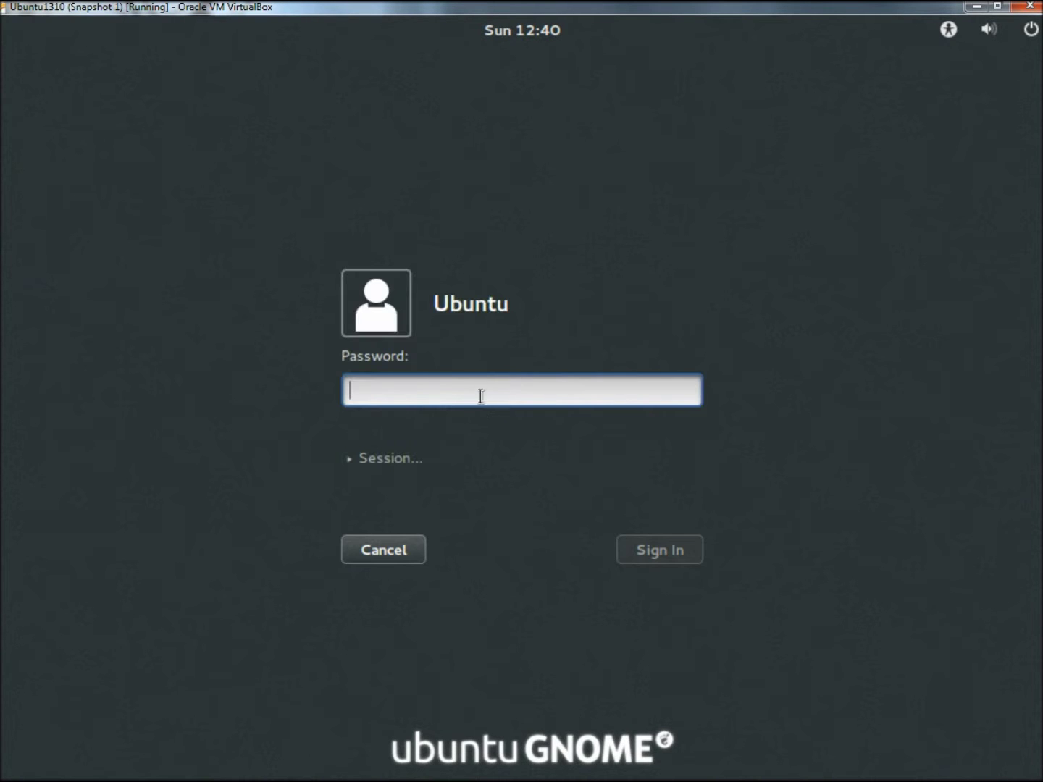
{"action": "type", "text": "********"}
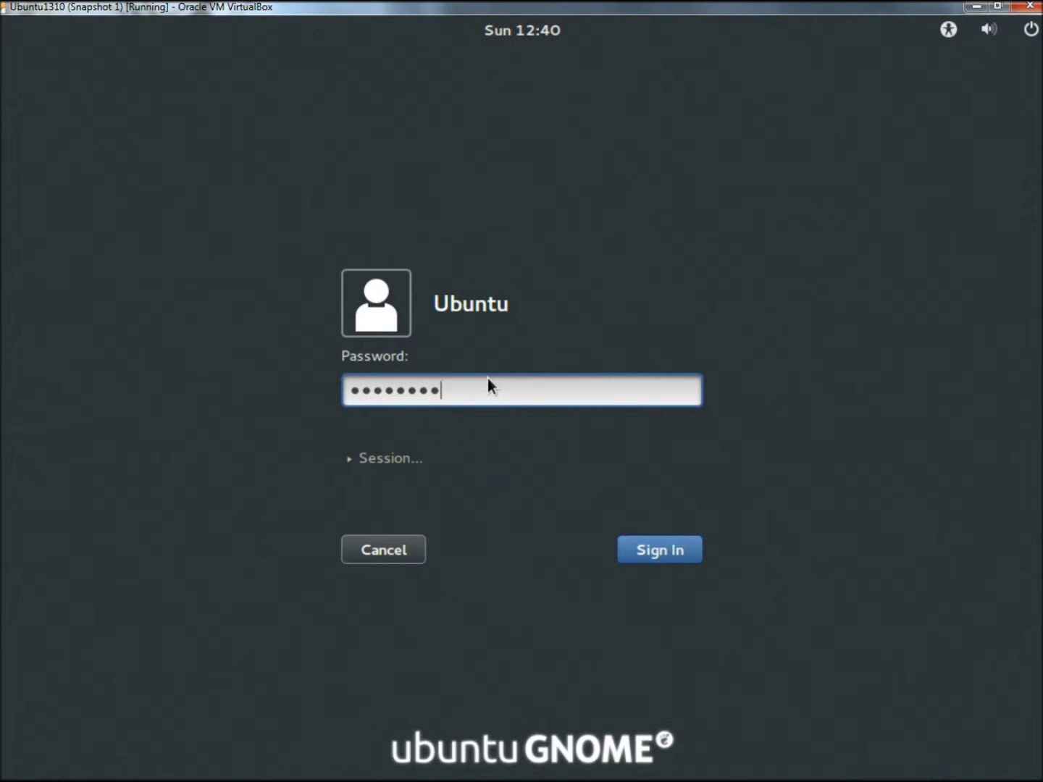
{"action": "key", "text": "Return"}
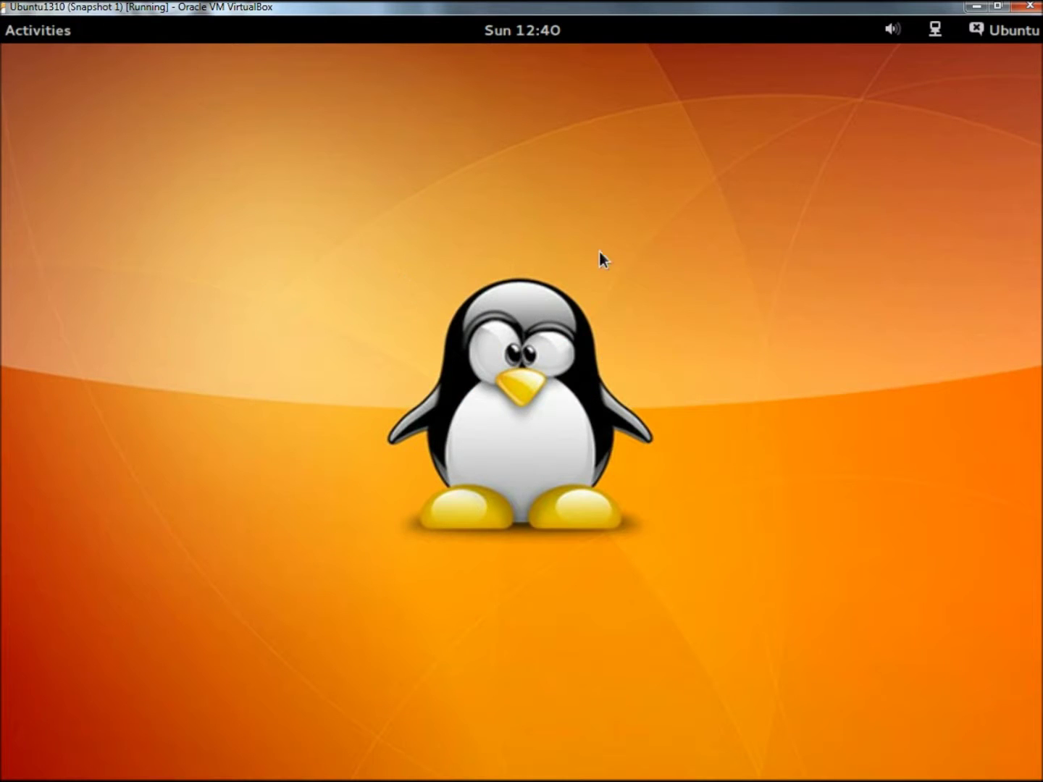
Step: Reopen User Accounts, unlock it with the administrator password, and select learningtocompute
{"action": "right_click", "coordinate": [552, 151]}
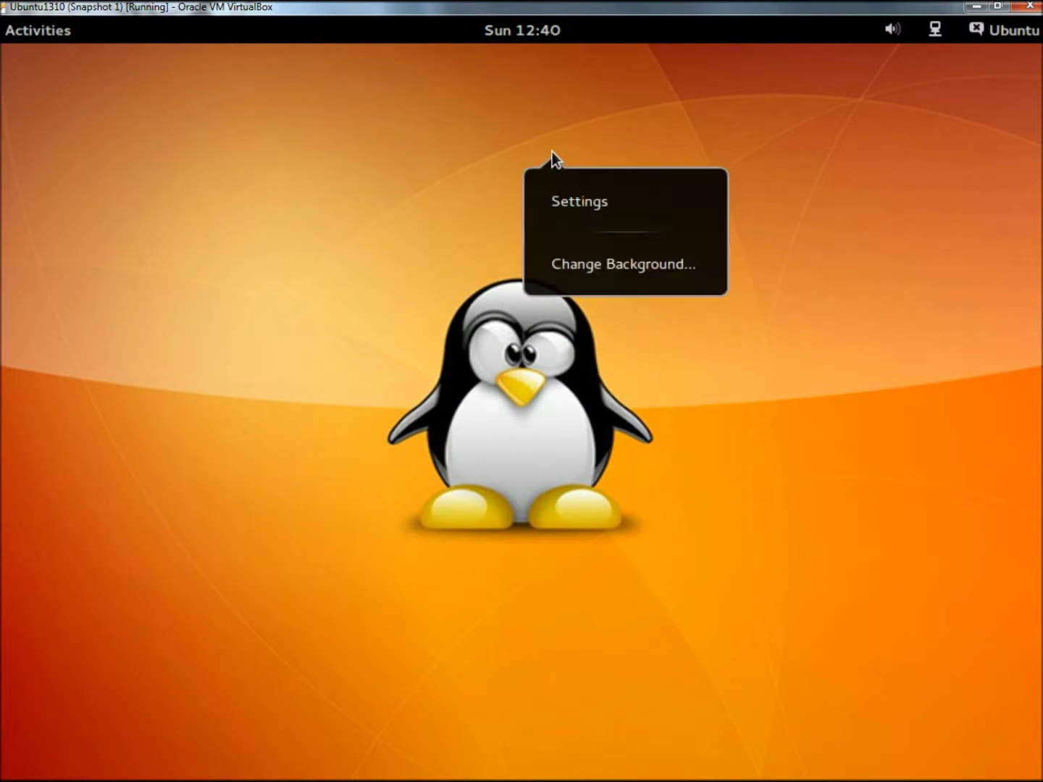
{"action": "left_click", "coordinate": [601, 210]}
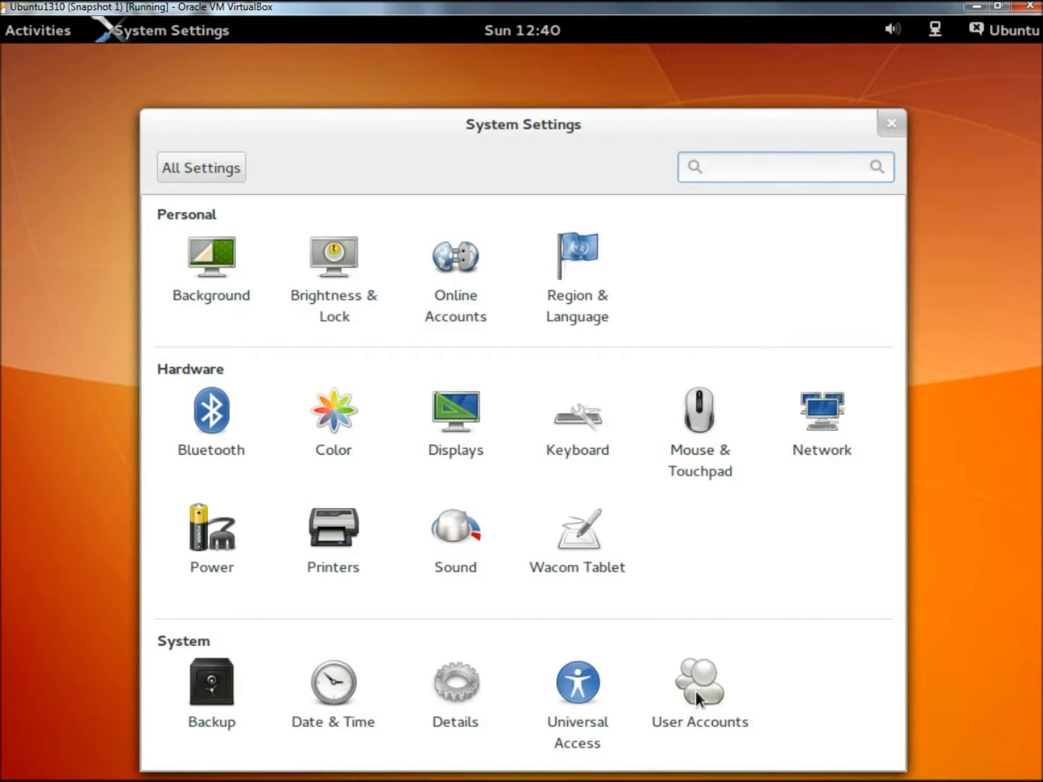
{"action": "left_click", "coordinate": [696, 694]}
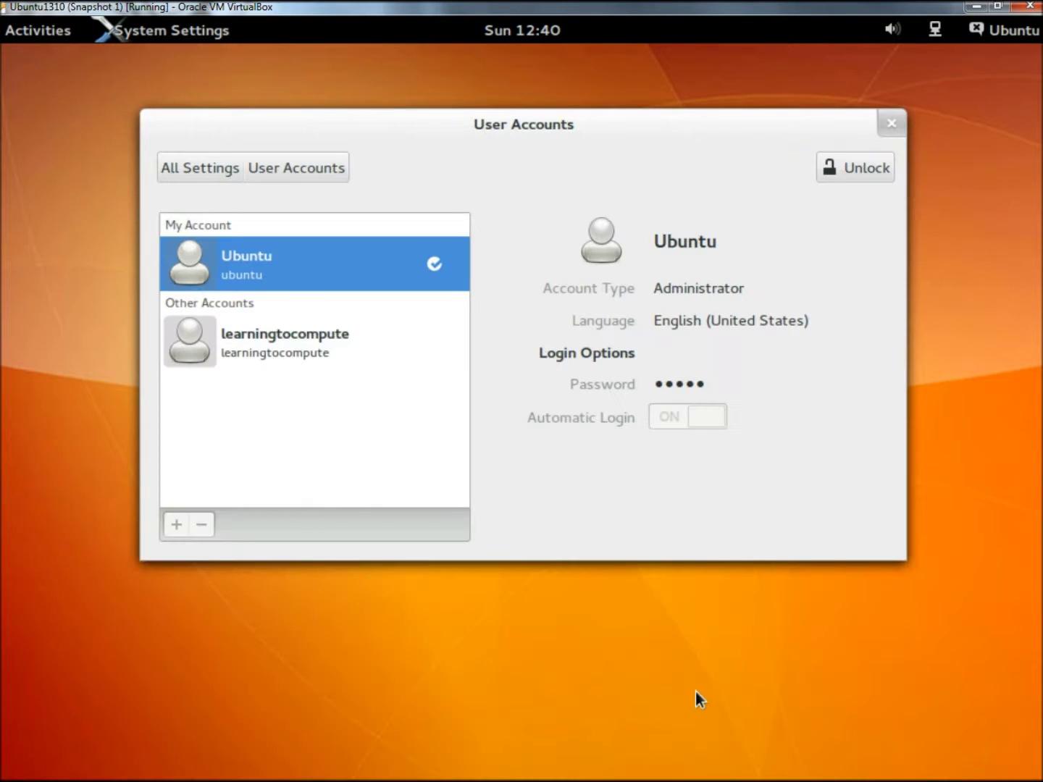
{"action": "left_click", "coordinate": [844, 173]}
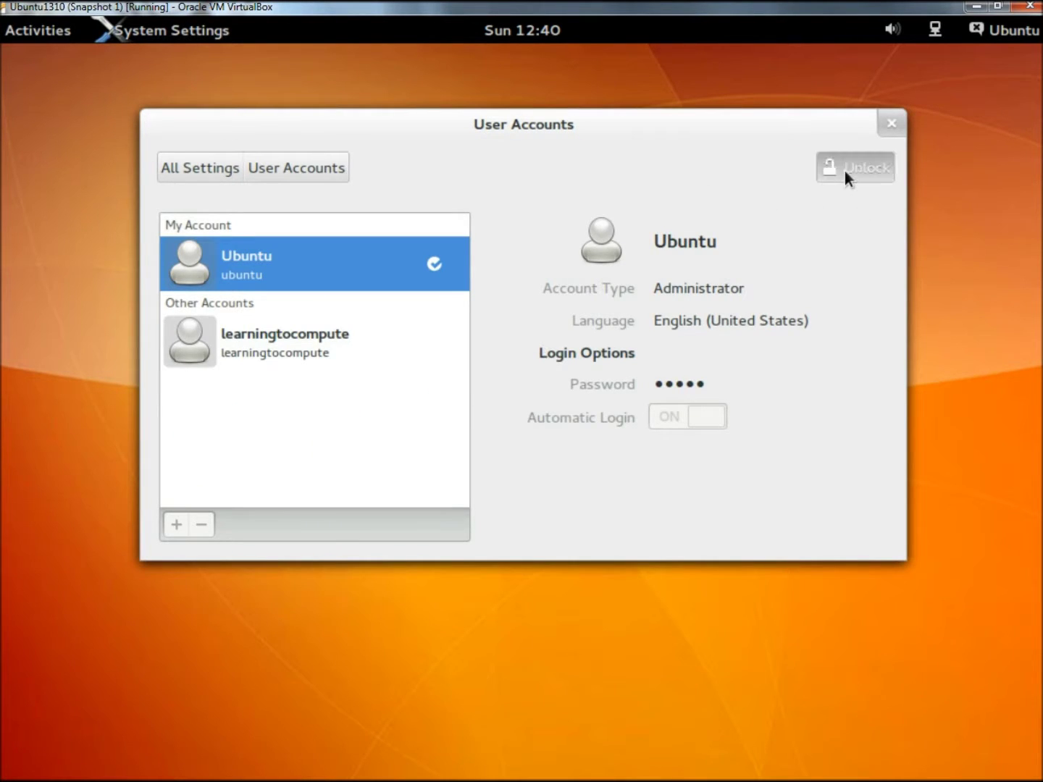
{"action": "type", "text": "********"}
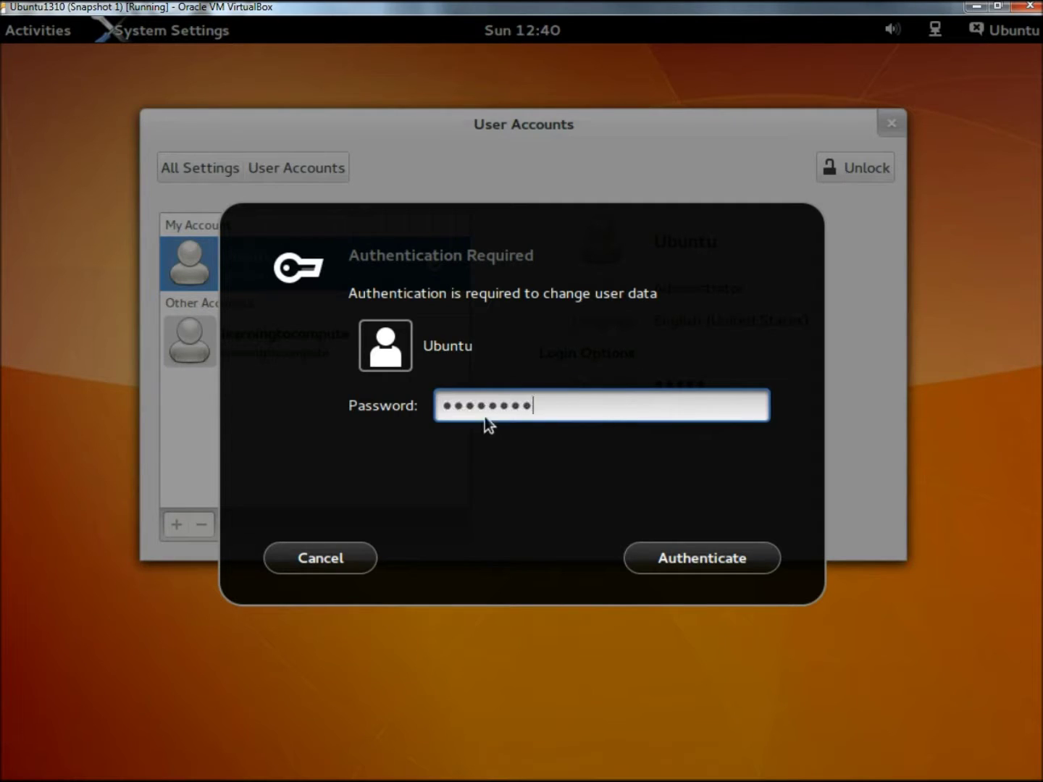
{"action": "left_click", "coordinate": [715, 563]}
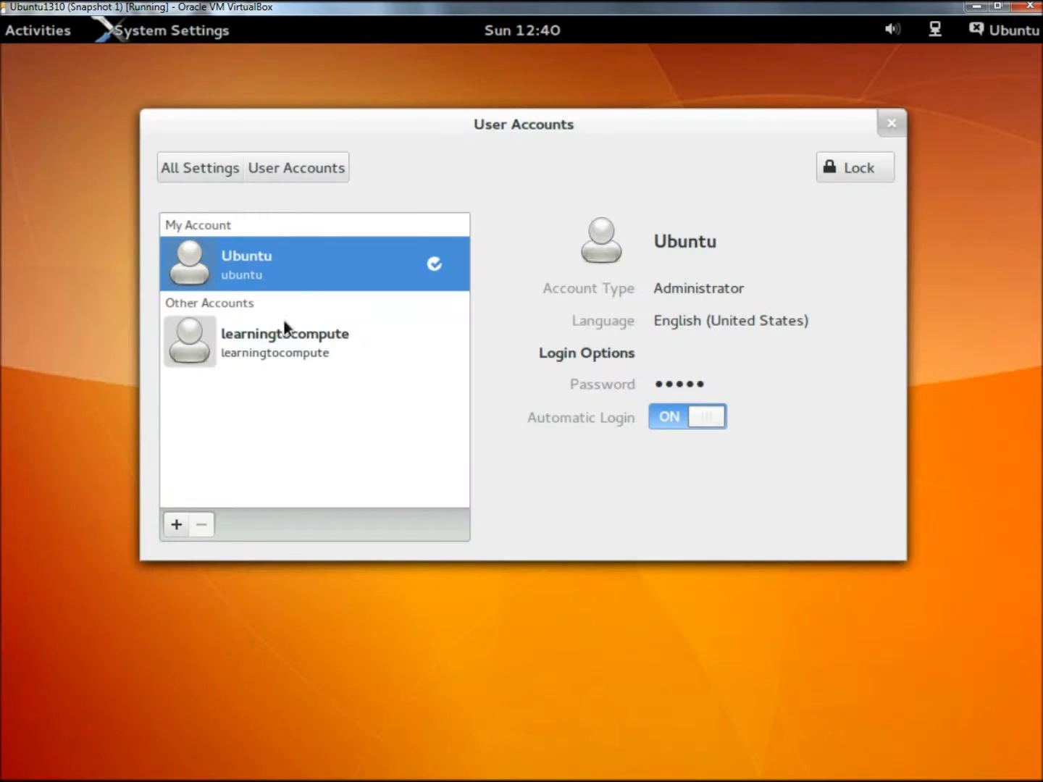
{"action": "left_click", "coordinate": [279, 336]}
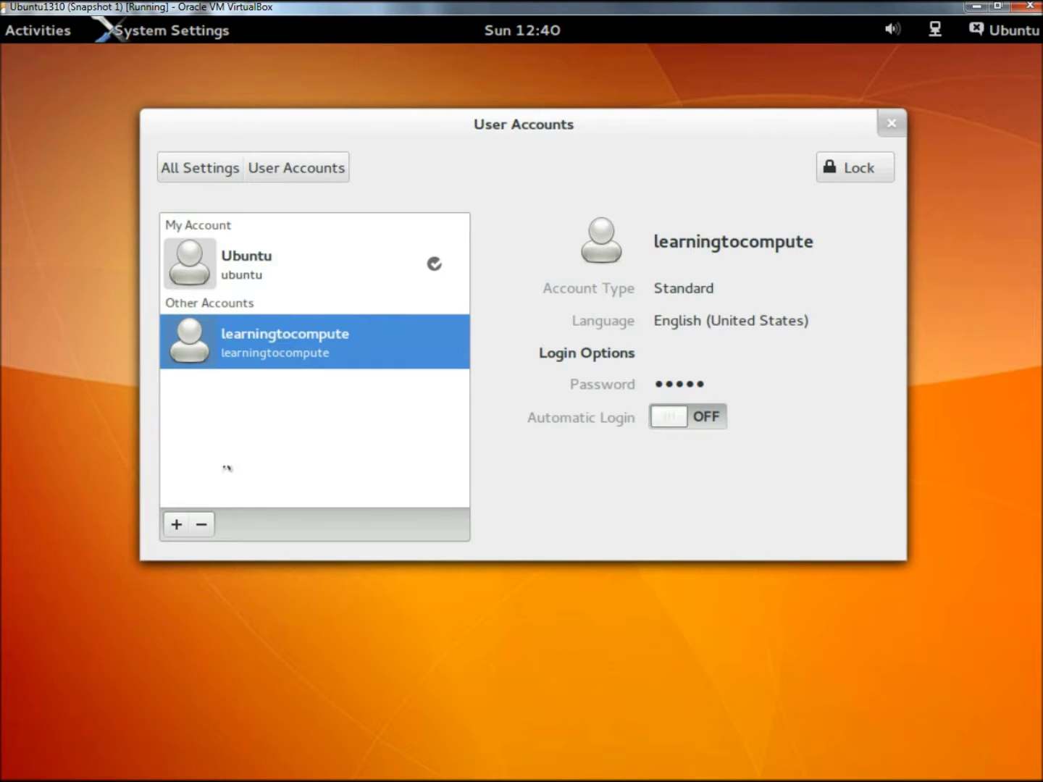
Step: After the still-logged-in warning blocks deletion, sign in as learningtocompute, then log out
{"action": "left_click", "coordinate": [203, 525]}
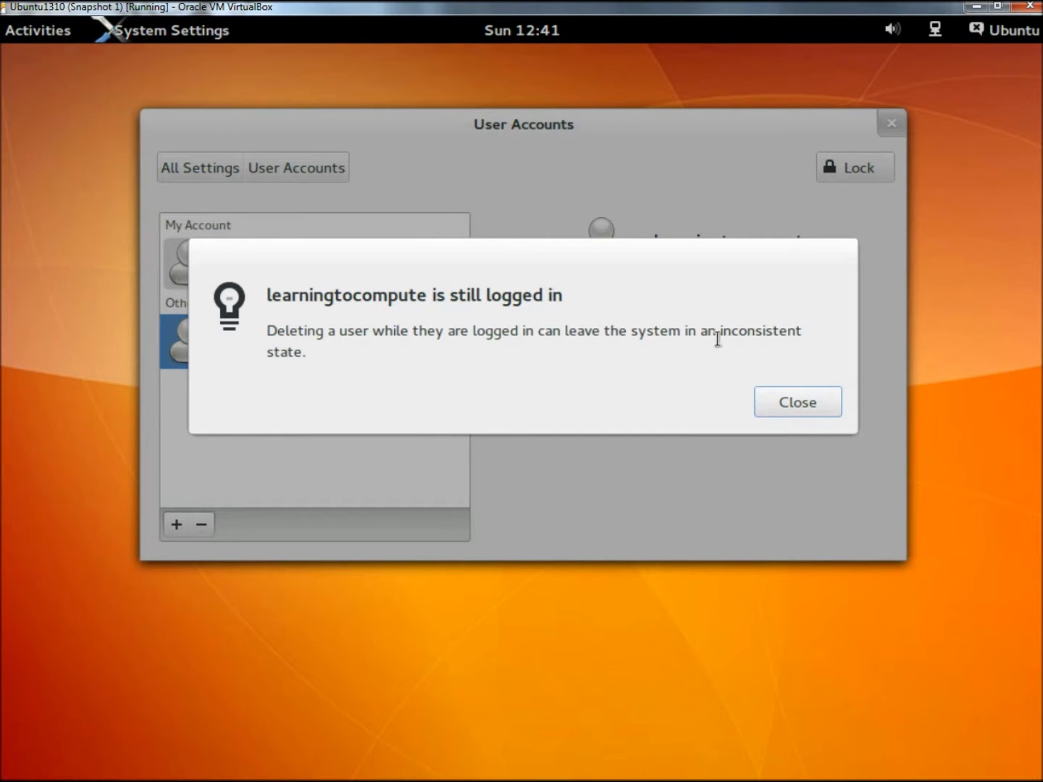
{"action": "left_click", "coordinate": [786, 407]}
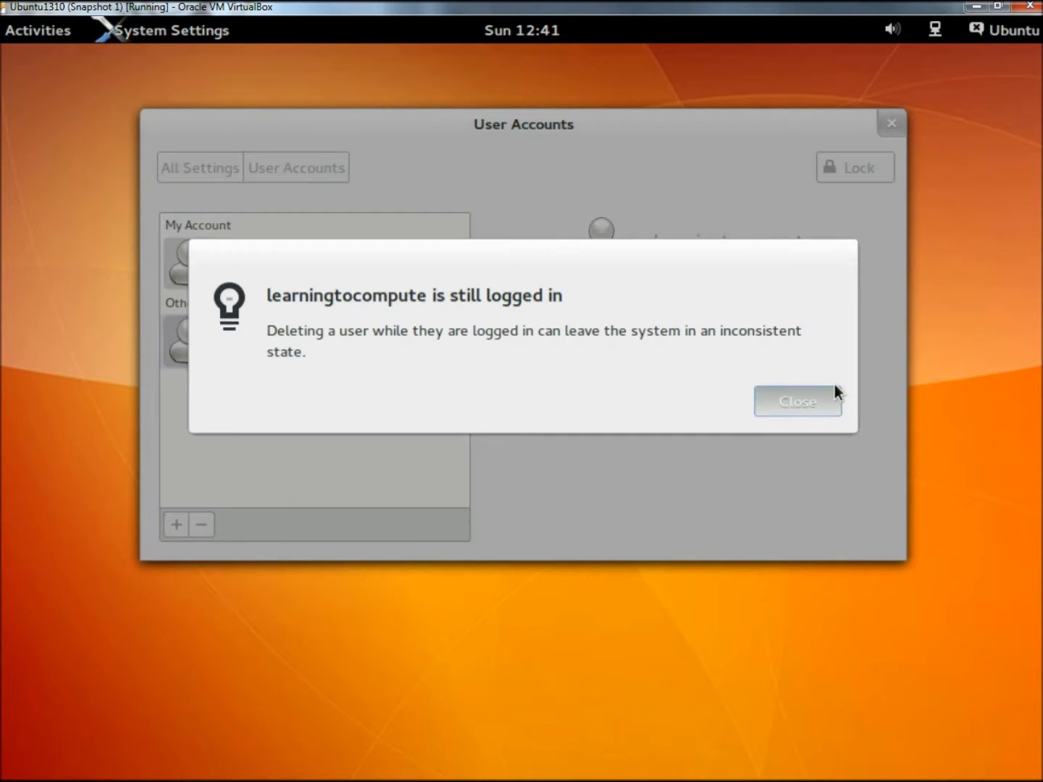
{"action": "left_click", "coordinate": [1024, 33]}
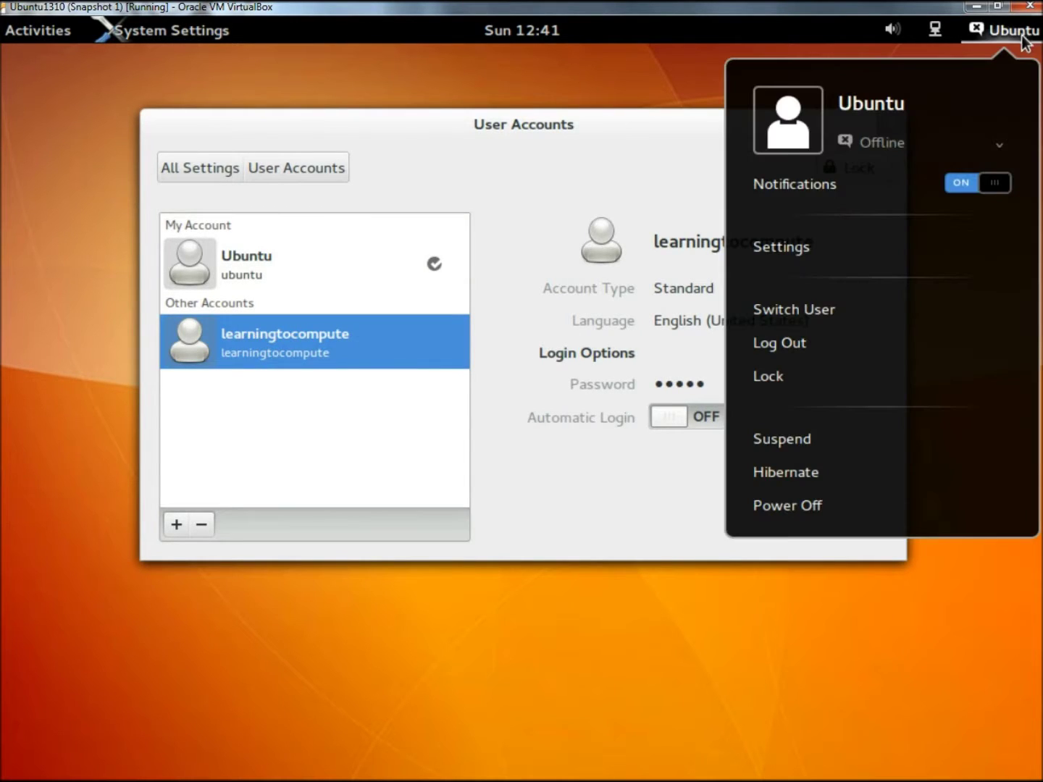
{"action": "left_click", "coordinate": [805, 310]}
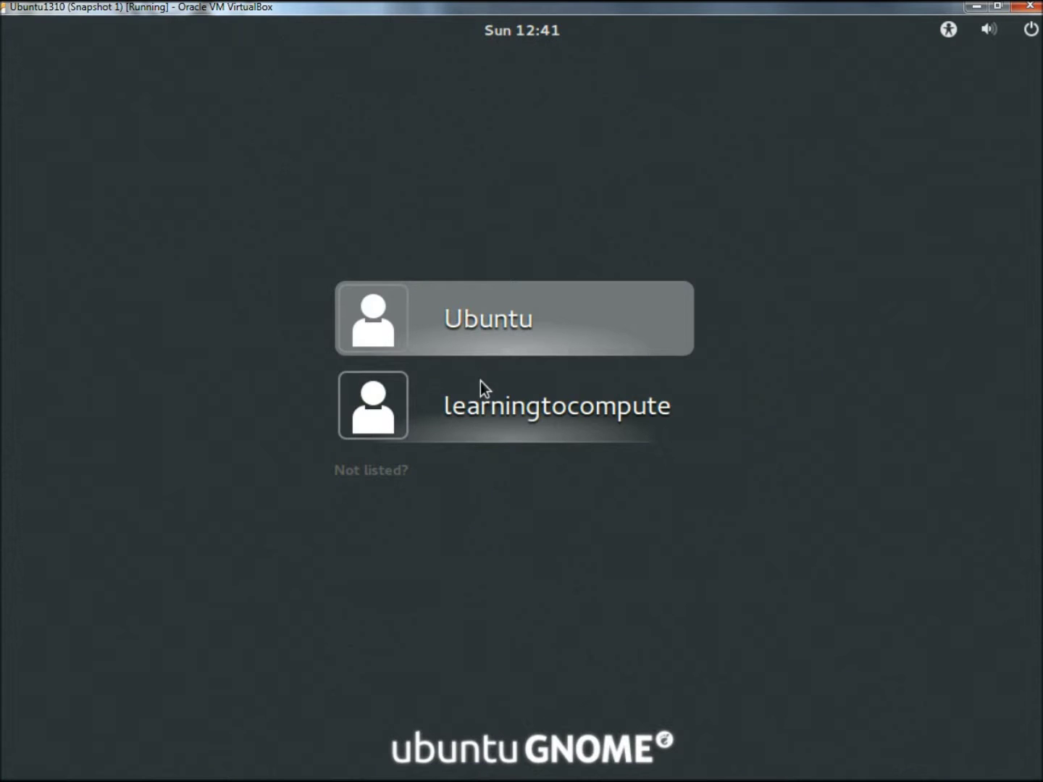
{"action": "left_click", "coordinate": [481, 381]}
{"action": "type", "text": "p"}
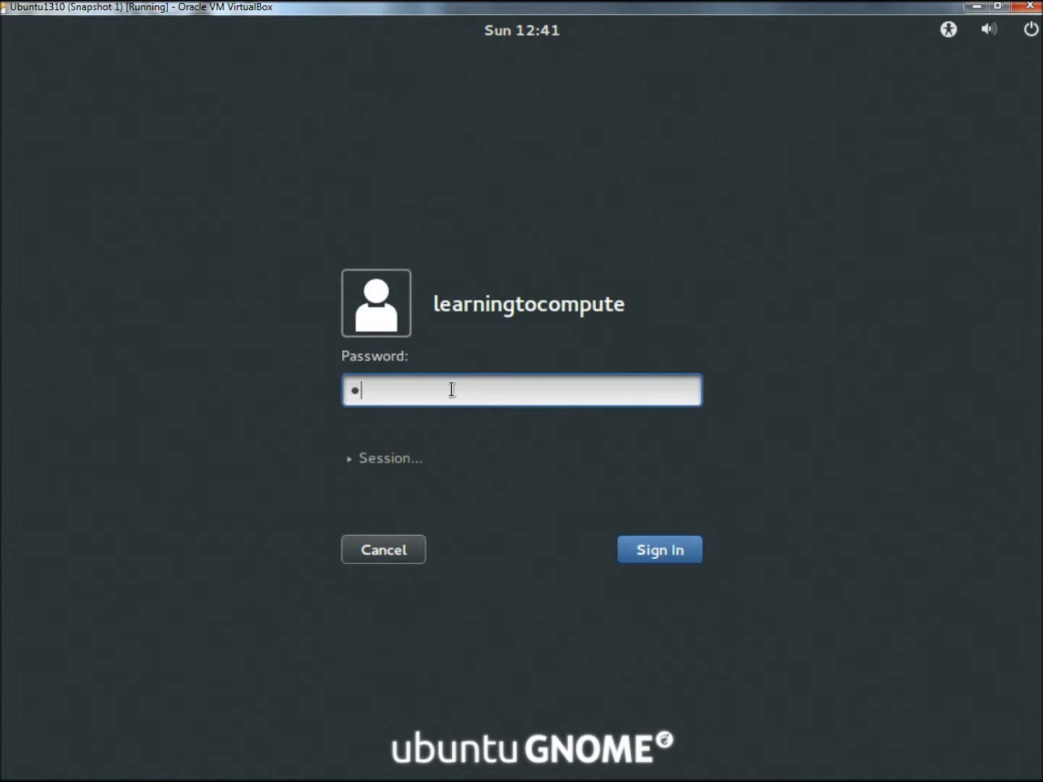
{"action": "type", "text": "assword1"}
{"action": "key", "text": "Return"}
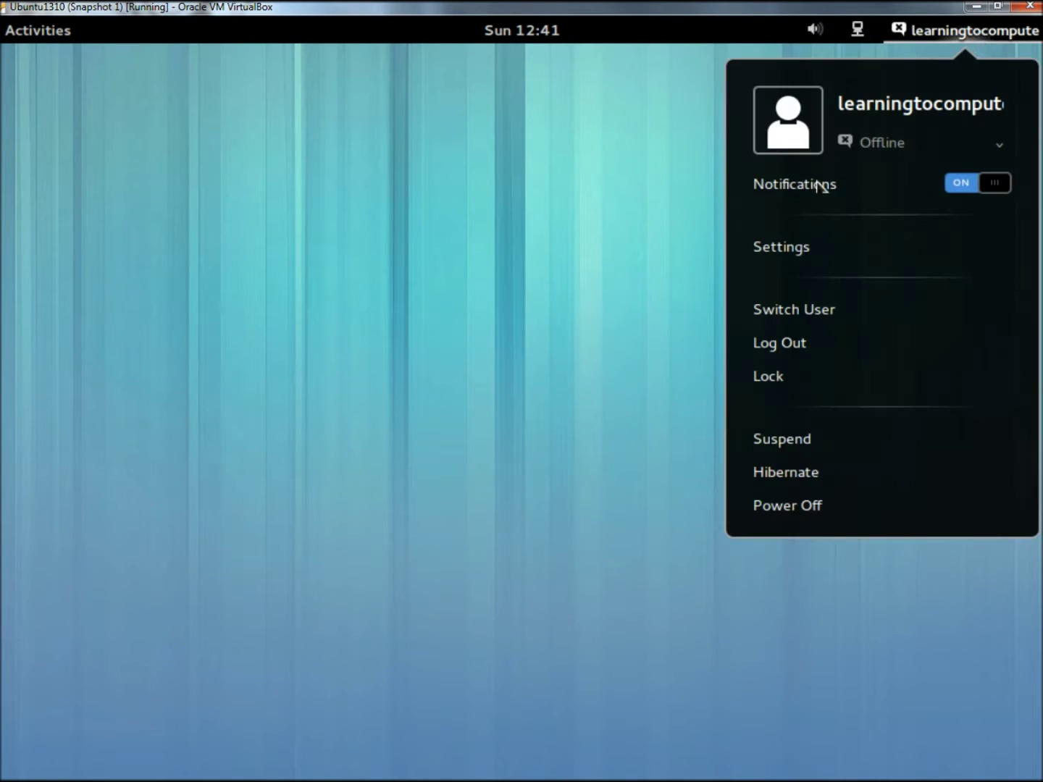
{"action": "left_click", "coordinate": [784, 346]}
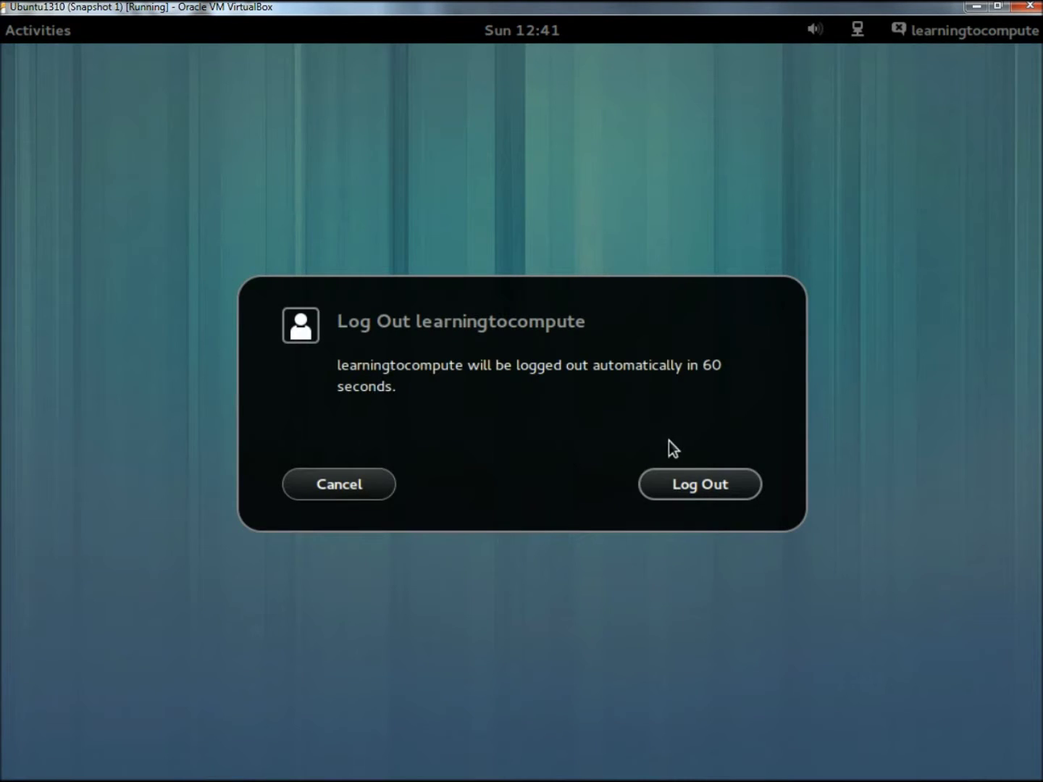
{"action": "left_click", "coordinate": [721, 485]}
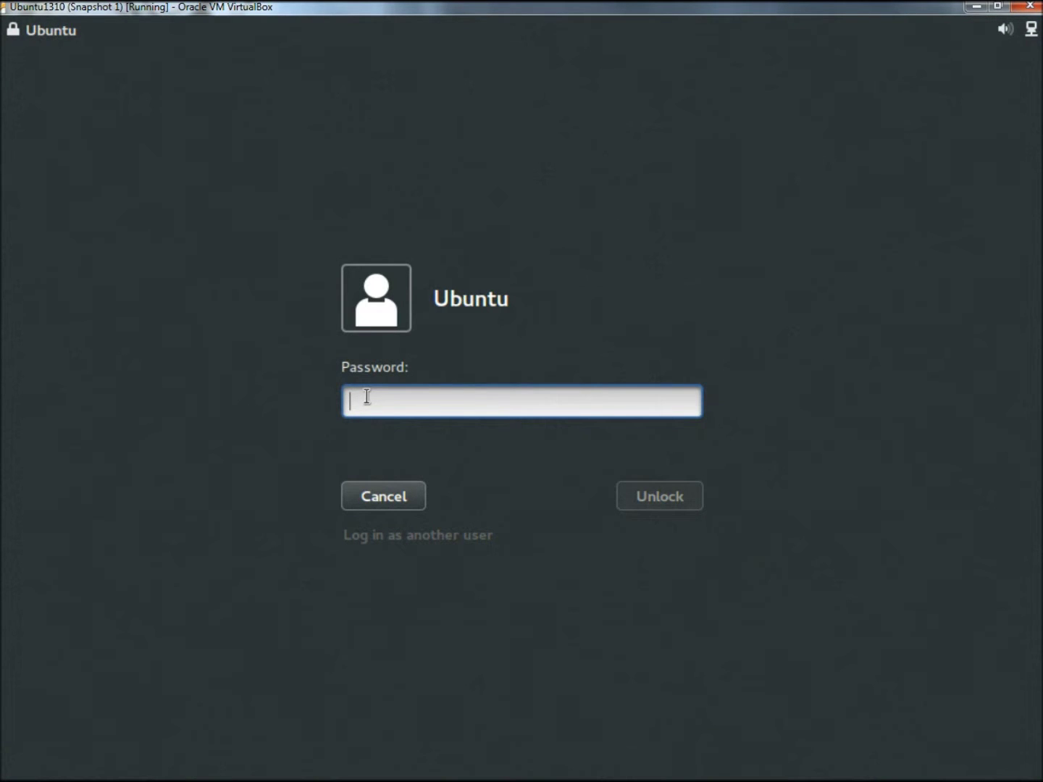
Step: Unlock the Ubuntu session and start deleting the learningtocompute account
{"action": "type", "text": "********"}
{"action": "key", "text": "Return"}
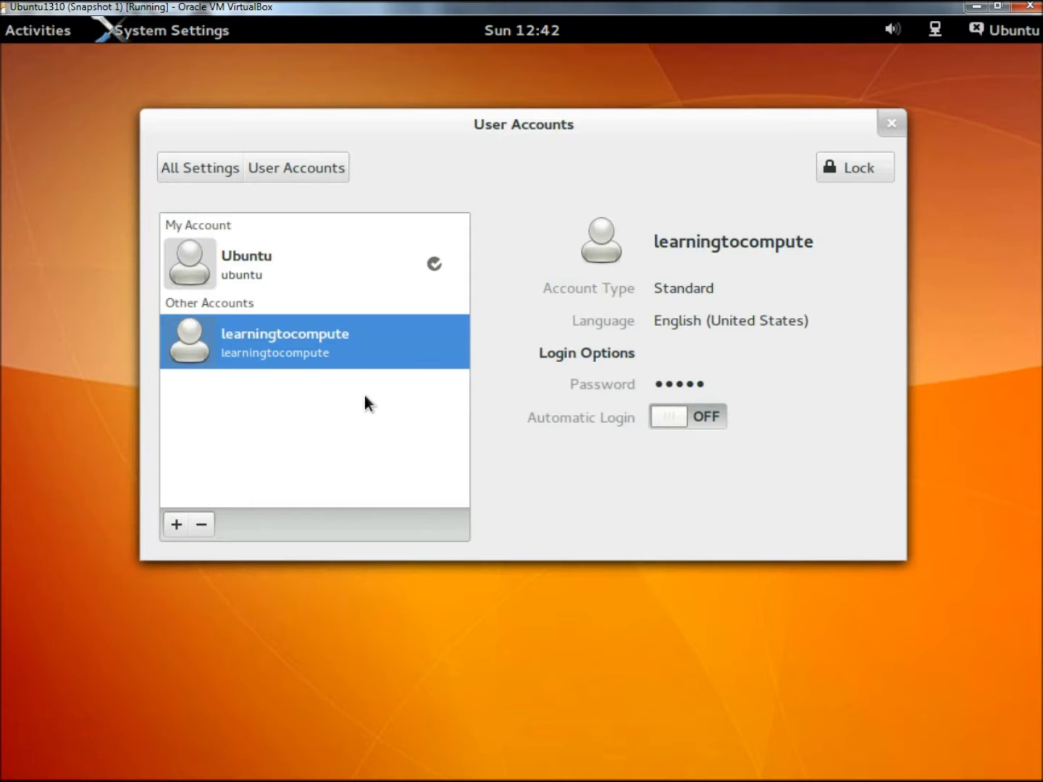
{"action": "left_click", "coordinate": [200, 534]}
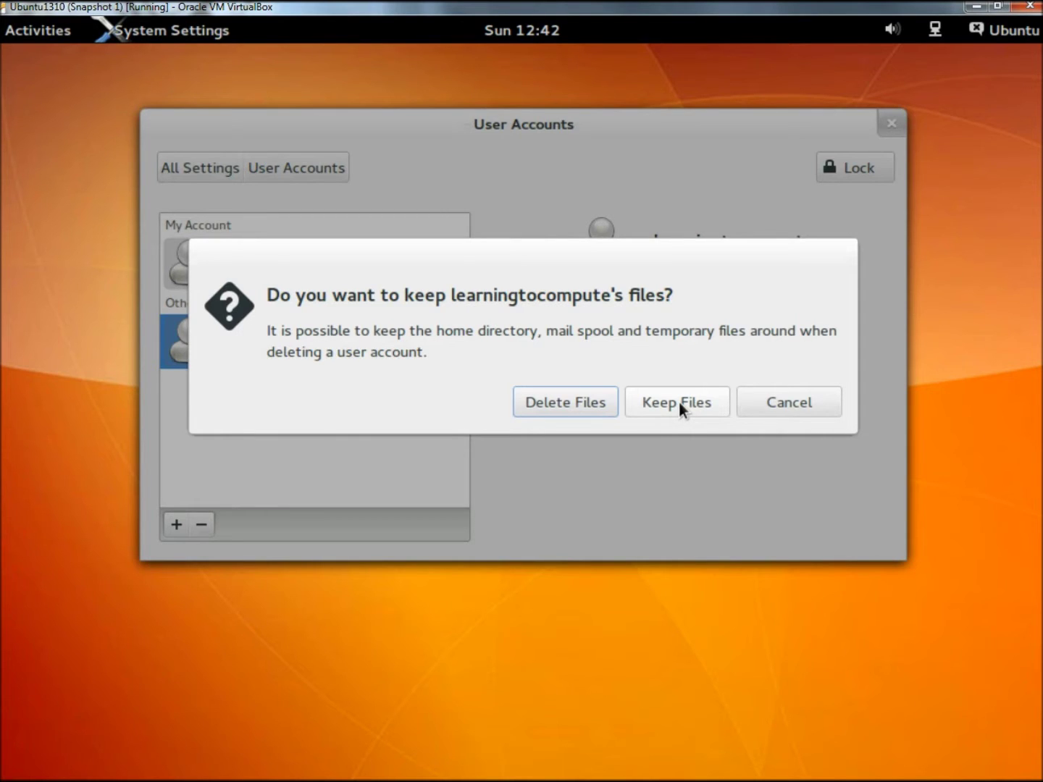
Step: Delete learningtocompute along with its files, then lock User Accounts
{"action": "left_click", "coordinate": [562, 406]}
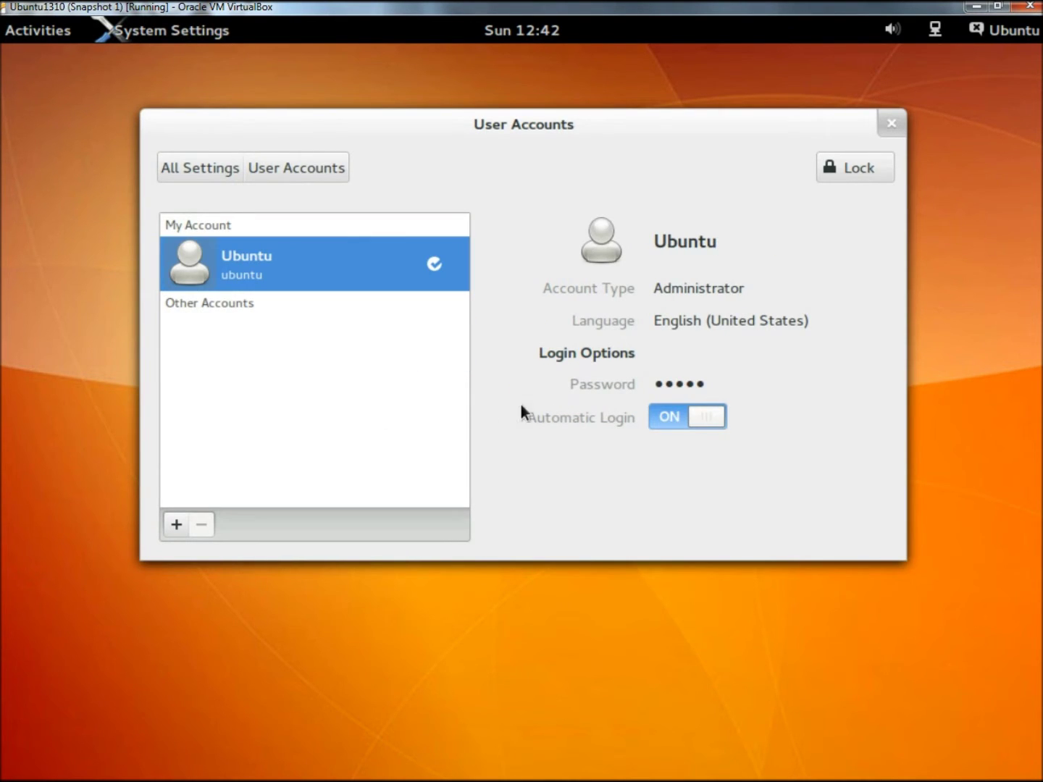
{"action": "left_click", "coordinate": [851, 166]}
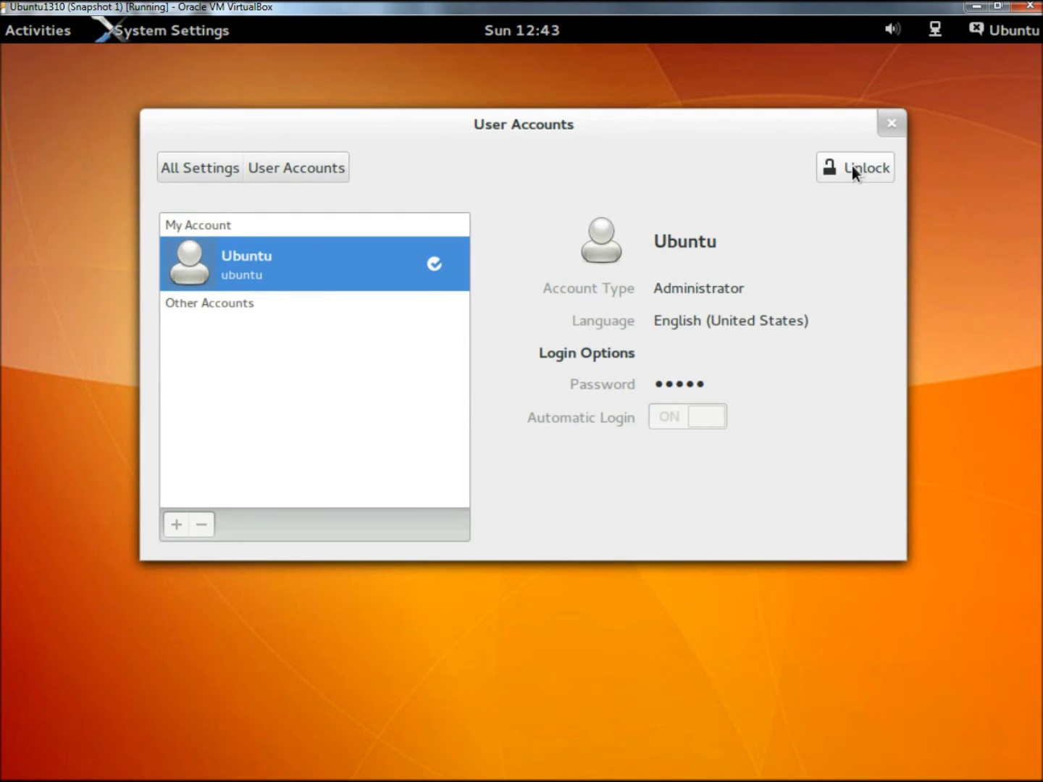